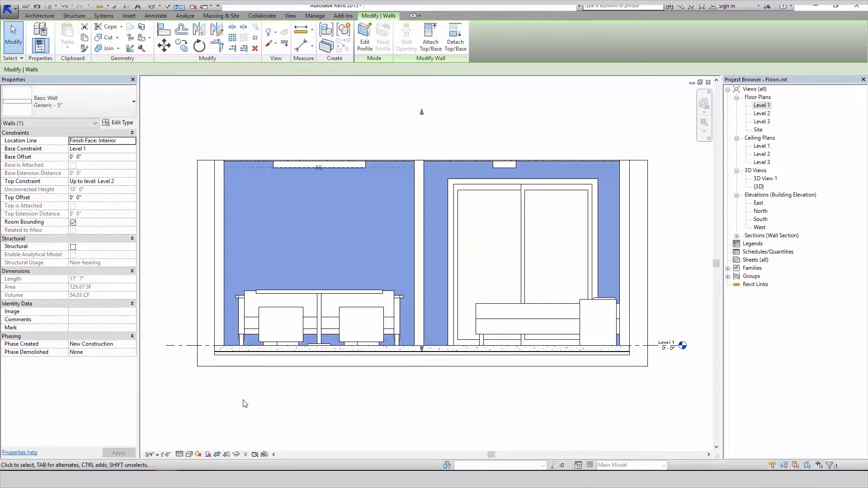
- Inspect the apartment floor's type and instance properties in the wall section and in the Level 1 plan
{"action": "left_click", "coordinate": [246, 353]}
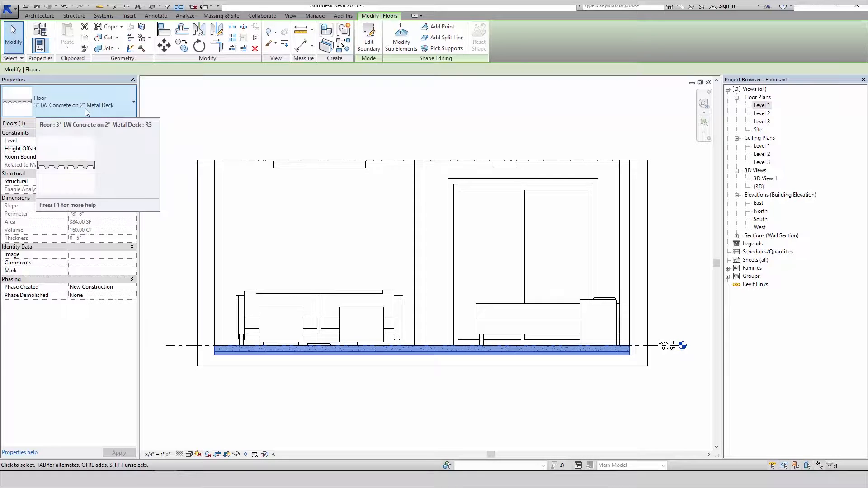
{"action": "key", "text": "Escape"}
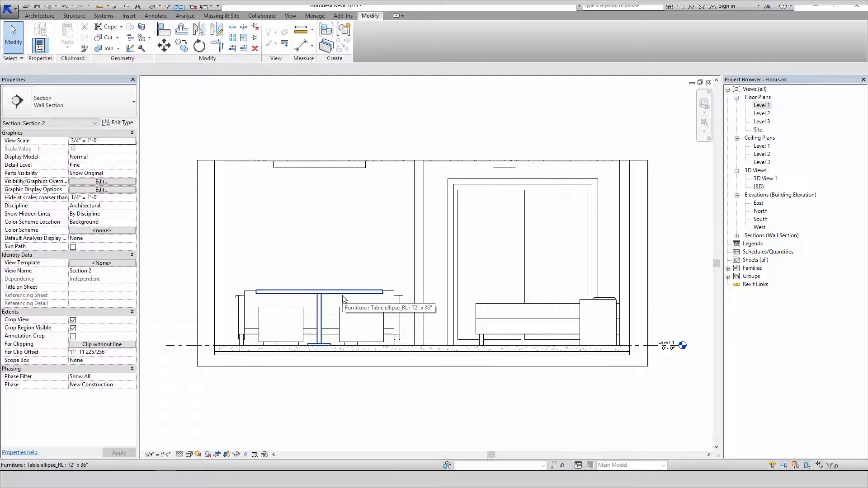
{"action": "left_click", "coordinate": [404, 357]}
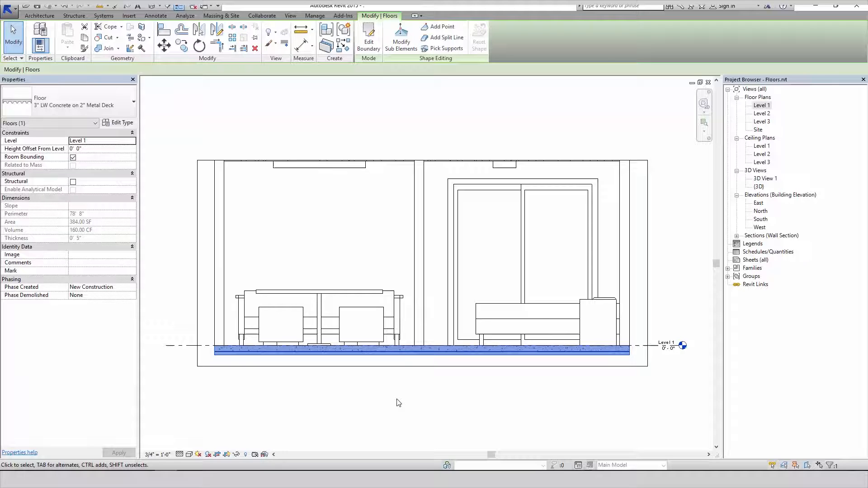
{"action": "left_click", "coordinate": [398, 402]}
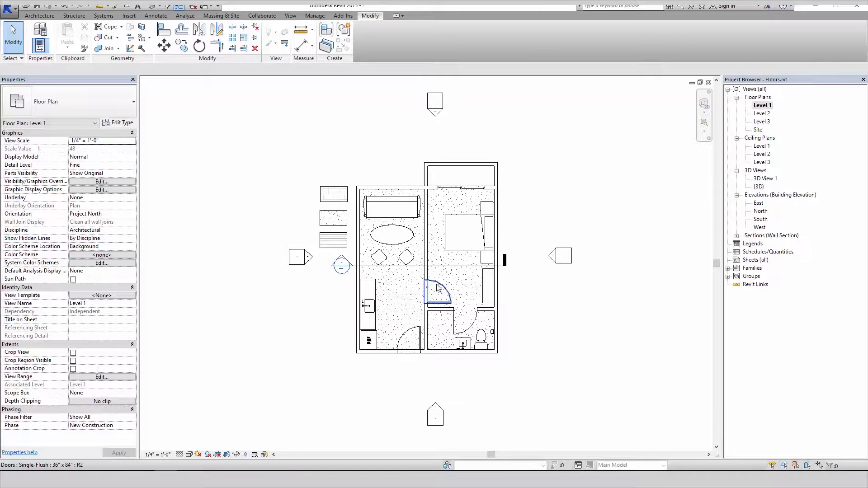
{"action": "left_click", "coordinate": [494, 289]}
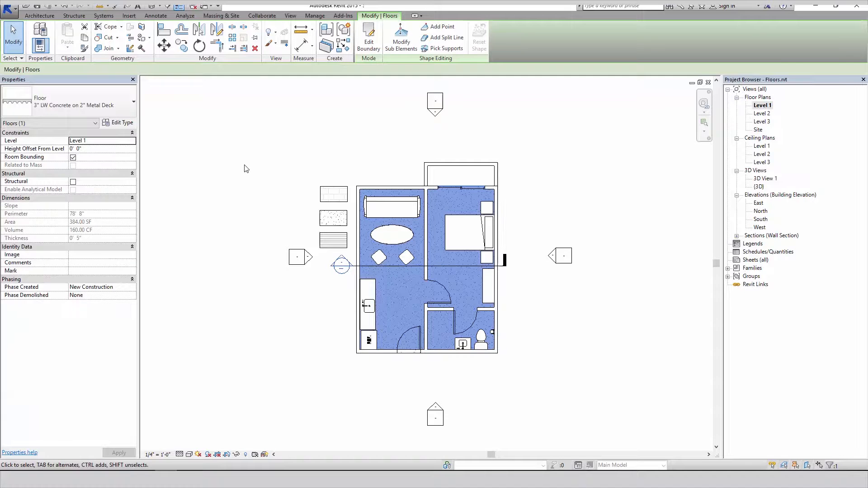
{"action": "key", "text": "Escape"}
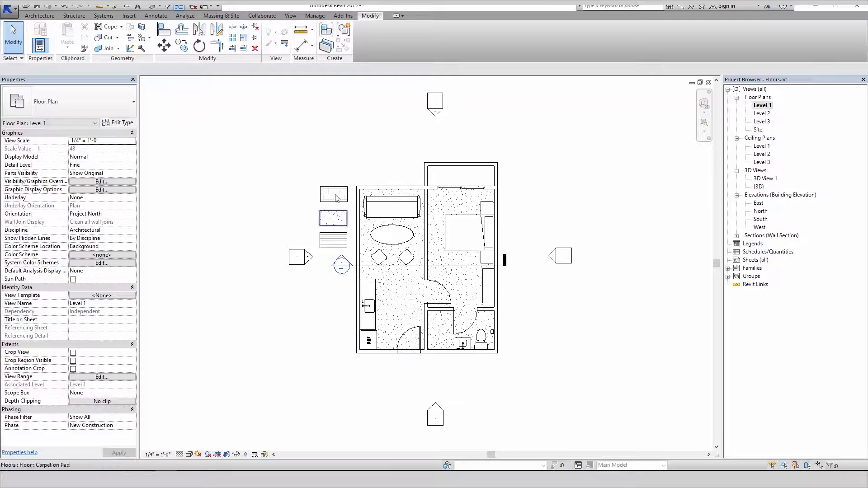
- Check the floor types of the three small tile, carpet and wood sample patches beside the apartment plan
{"action": "left_click_drag", "start_coordinate": [332, 171], "coordinate": [319, 233]}
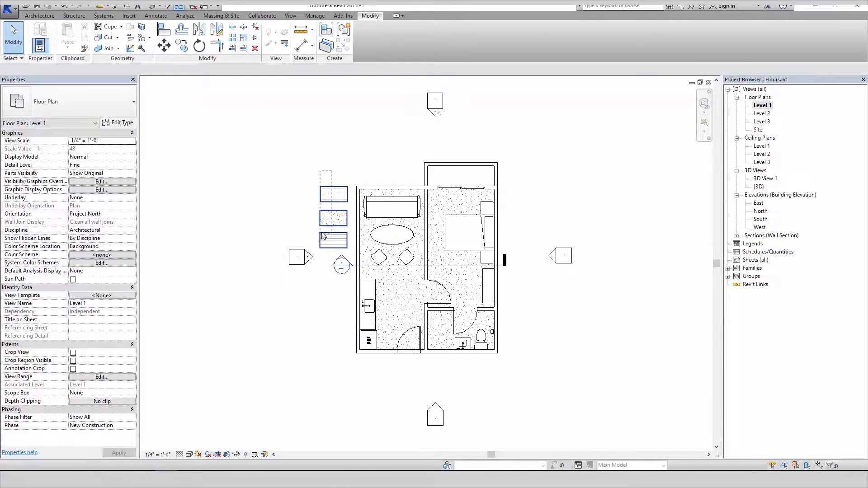
{"action": "scroll", "coordinate": [345, 205], "scroll_direction": "up", "scroll_amount": 4}
{"action": "scroll", "coordinate": [356, 212], "scroll_direction": "down", "scroll_amount": 1}
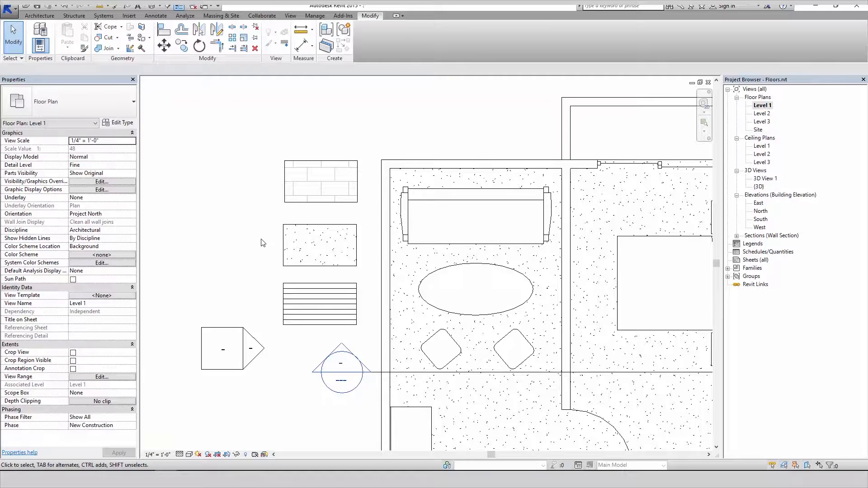
{"action": "left_click", "coordinate": [303, 197]}
{"action": "middle_click", "coordinate": [303, 198]}
{"action": "middle_click", "coordinate": [302, 198]}
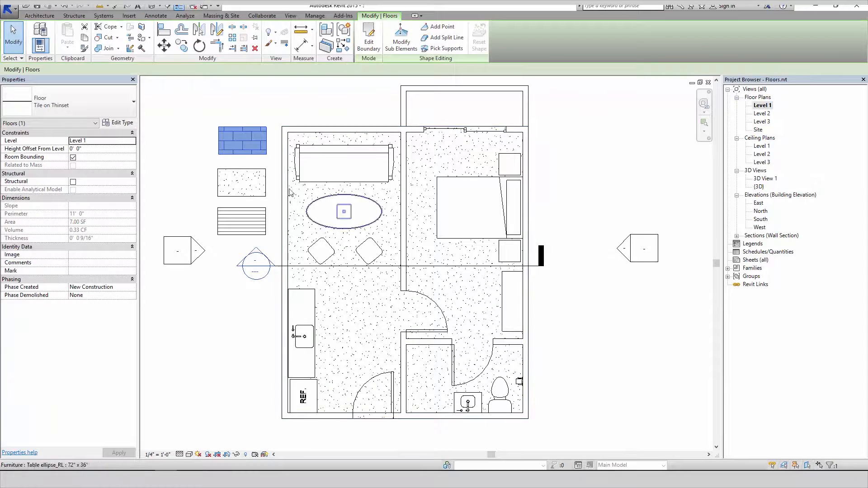
{"action": "left_click", "coordinate": [248, 188]}
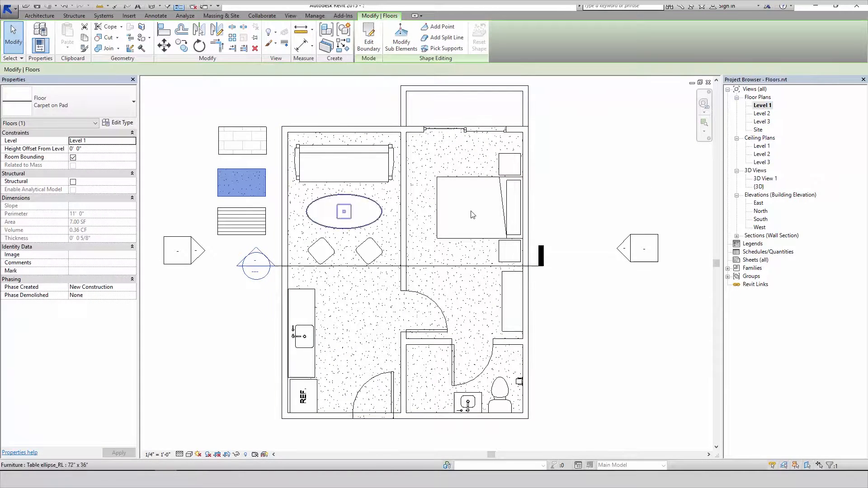
{"action": "left_click", "coordinate": [250, 212]}
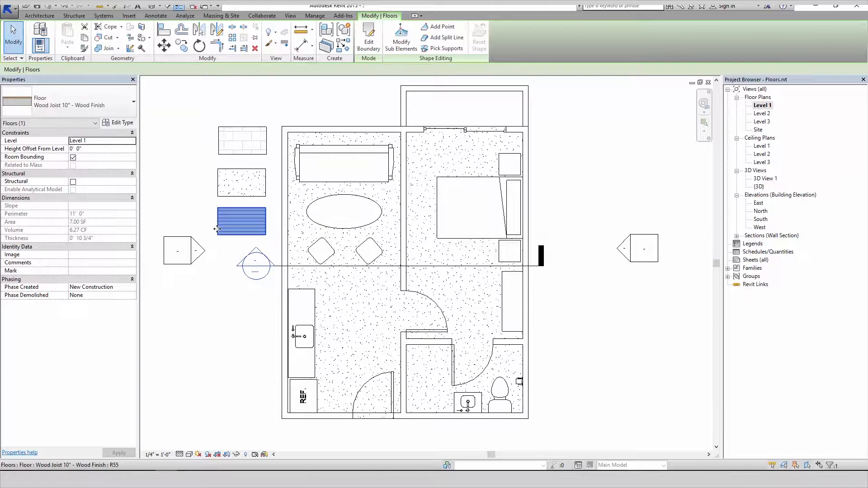
{"action": "middle_click_drag", "start_coordinate": [203, 211], "coordinate": [221, 210]}
- Review the floor types available for the wood sample patch, including Wood Joist 10" - Wood Finish
{"action": "left_click", "coordinate": [97, 113]}
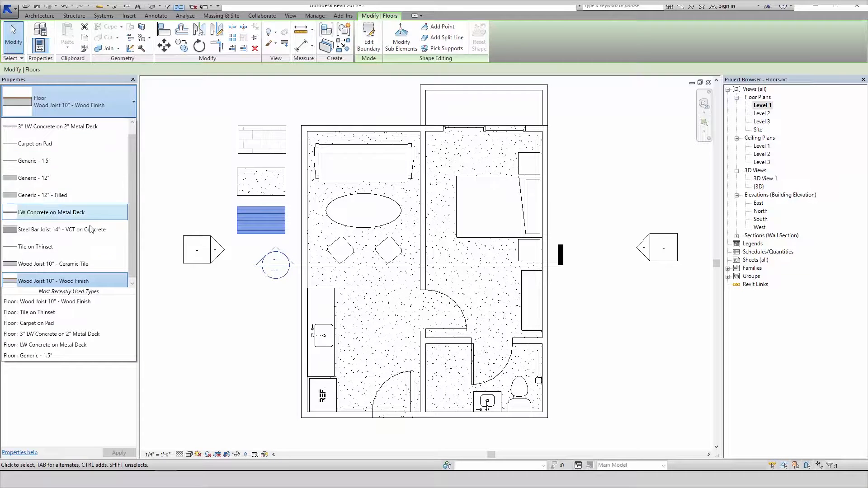
{"action": "mouse_move", "coordinate": [86, 279]}
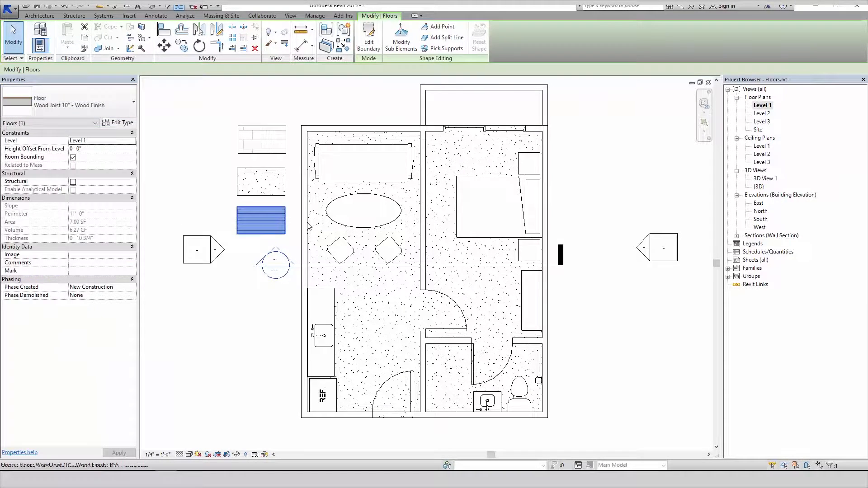
{"action": "left_click", "coordinate": [94, 98]}
{"action": "mouse_move", "coordinate": [86, 280]}
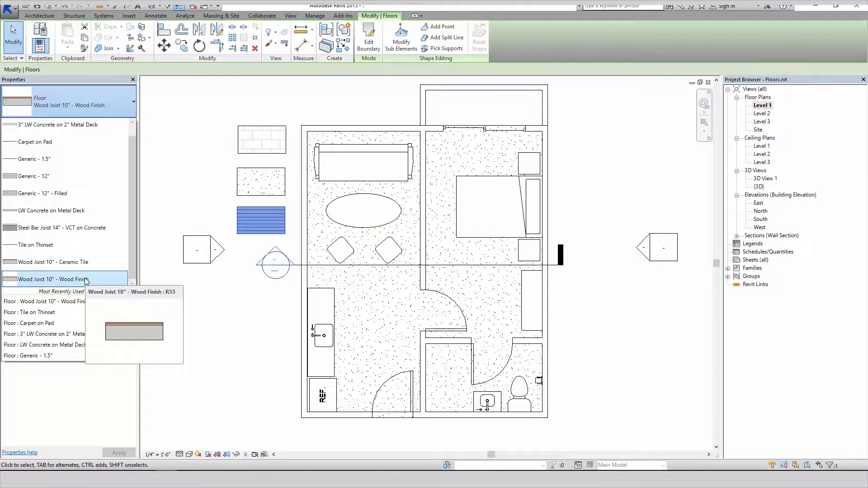
{"action": "left_click", "coordinate": [116, 111]}
- Duplicate the wood sample's Wood Joist 10" - Wood Finish floor type as "Wood Finish on Plywood"
{"action": "left_click", "coordinate": [122, 124]}
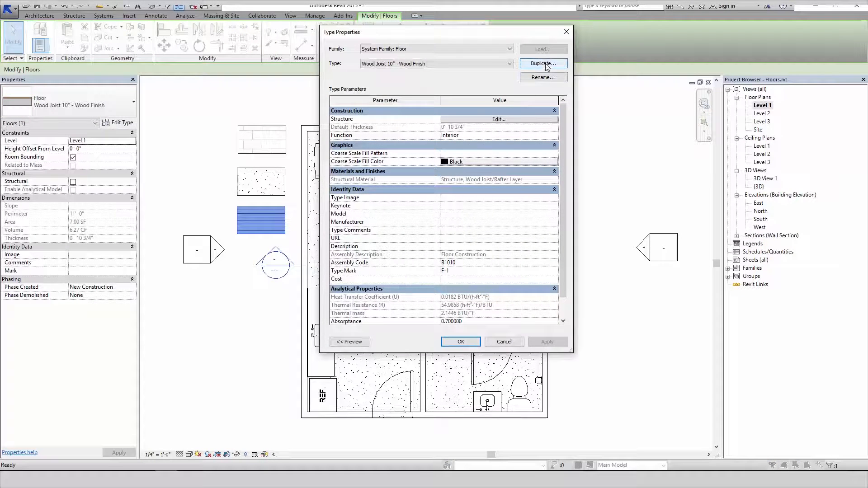
{"action": "left_click", "coordinate": [544, 63]}
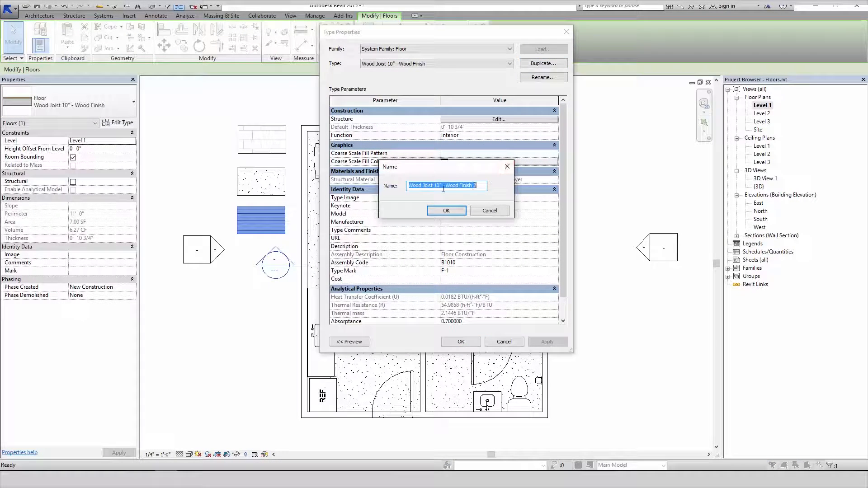
{"action": "left_click_drag", "start_coordinate": [446, 186], "coordinate": [355, 178]}
{"action": "key", "text": "Delete"}
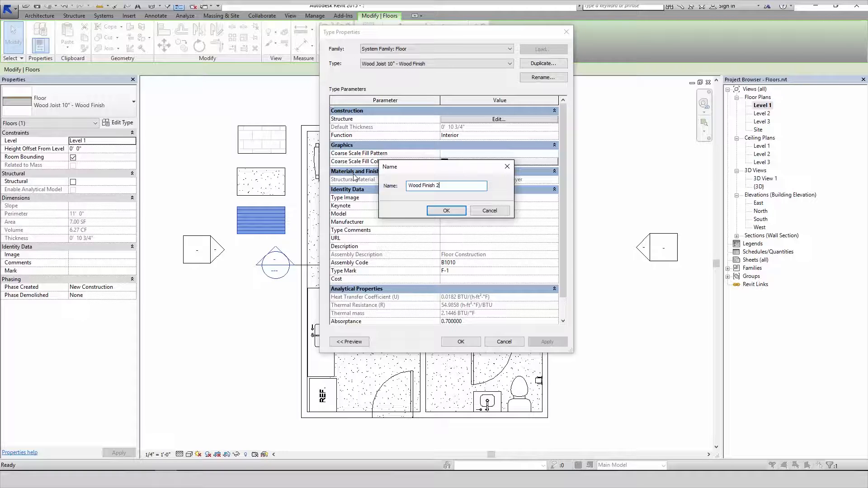
{"action": "key", "text": "End"}
{"action": "key", "text": "BackSpace"}
{"action": "key", "text": "BackSpace"}
{"action": "type", "text": "on Plywood"}
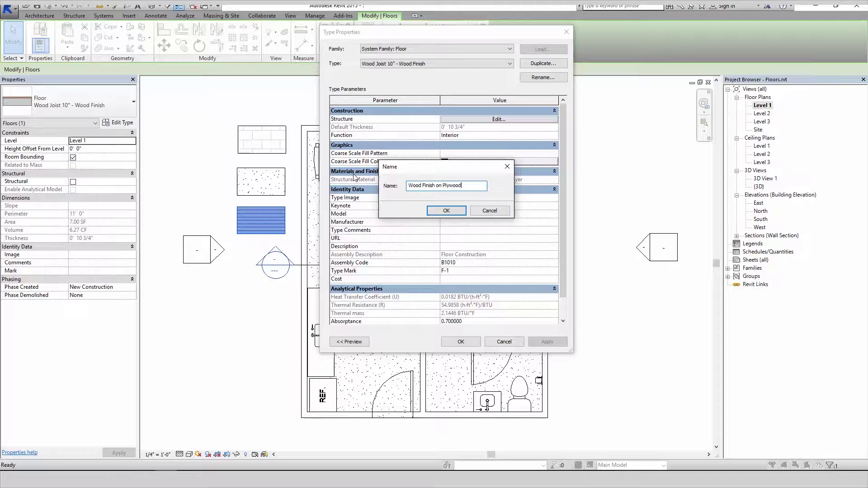
{"action": "key", "text": "Return"}
- Delete the wood joist structure layer below the plywood from the new floor type's assembly
{"action": "left_click", "coordinate": [476, 120]}
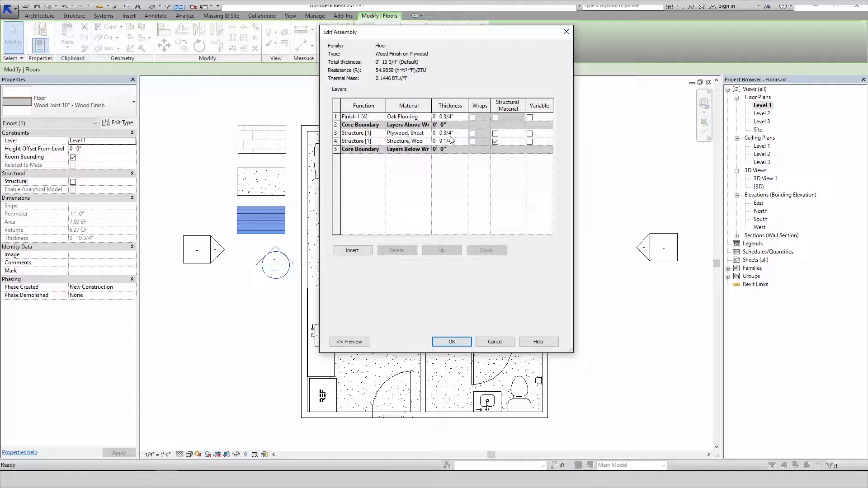
{"action": "left_click", "coordinate": [336, 141]}
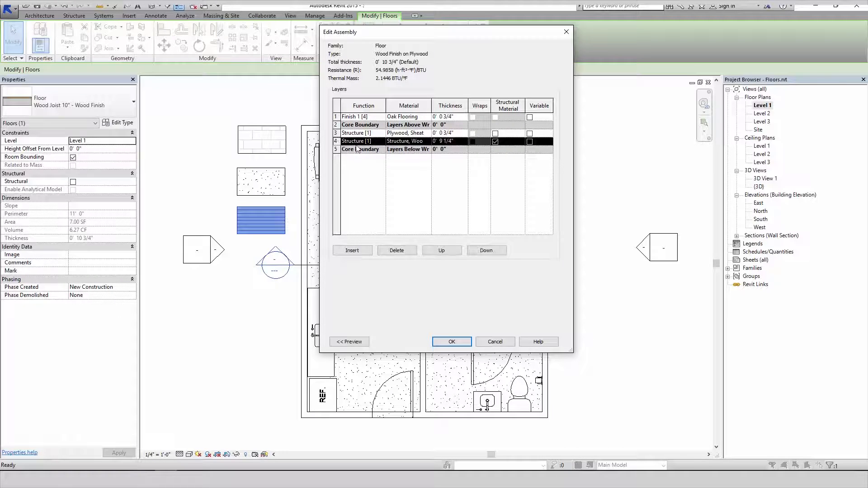
{"action": "left_click", "coordinate": [402, 255]}
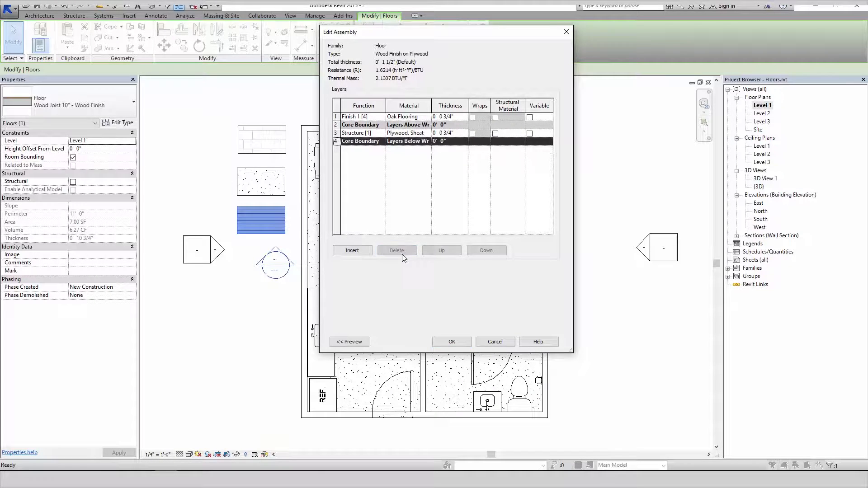
- Set the surface pattern of the finish layer's Oak Flooring material to the Wood Board model pattern
{"action": "left_click", "coordinate": [428, 116]}
{"action": "left_click", "coordinate": [427, 116]}
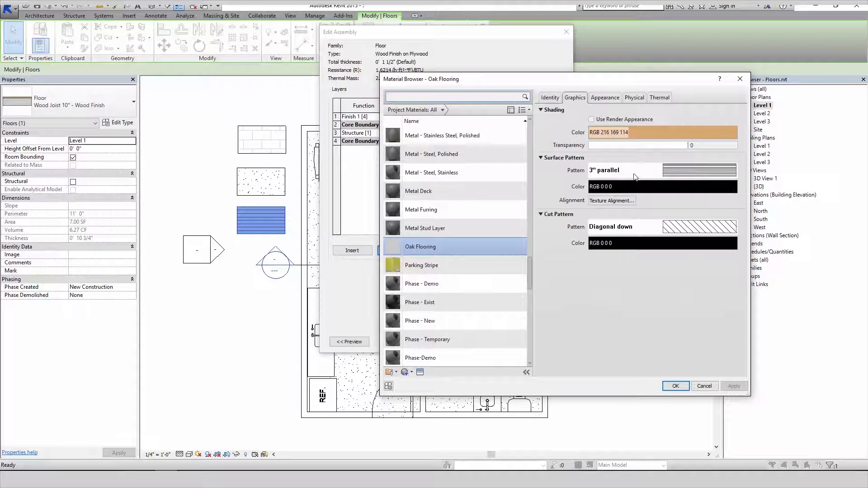
{"action": "left_click", "coordinate": [660, 172]}
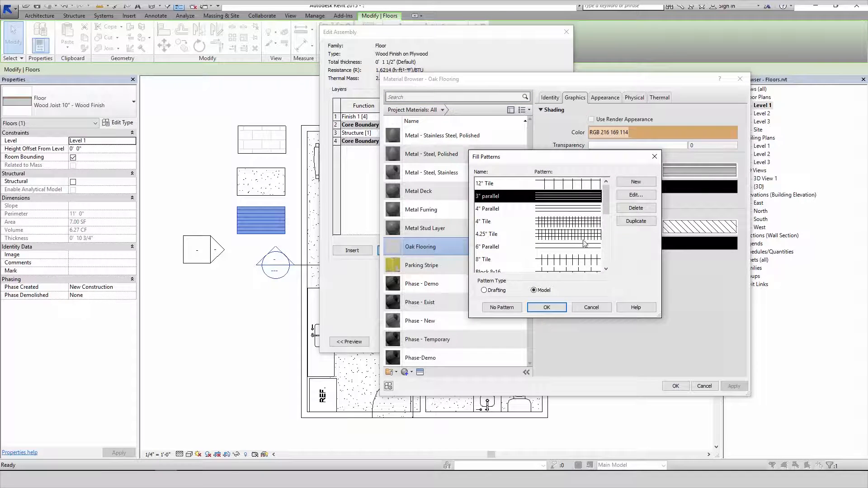
{"action": "left_click_drag", "start_coordinate": [608, 202], "coordinate": [607, 253]}
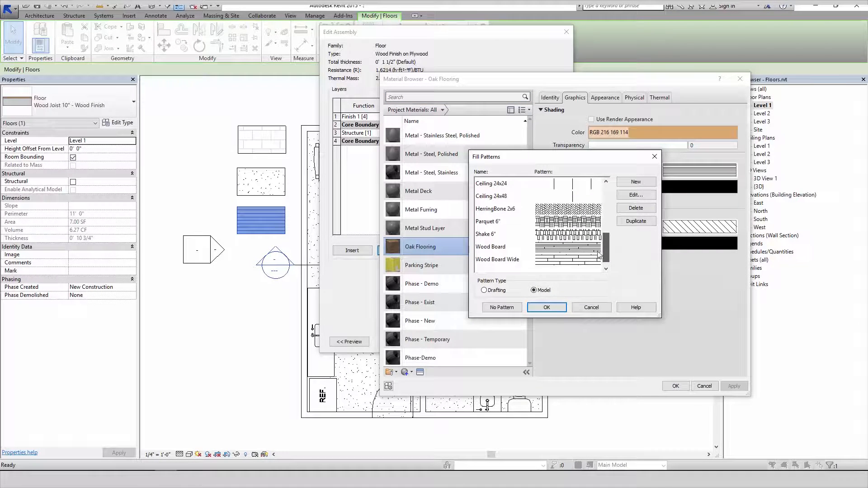
{"action": "left_click", "coordinate": [561, 261]}
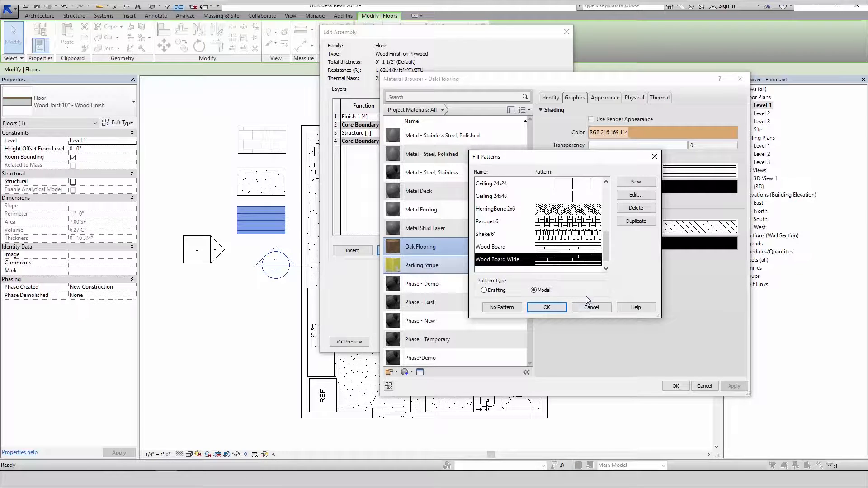
{"action": "left_click", "coordinate": [563, 251]}
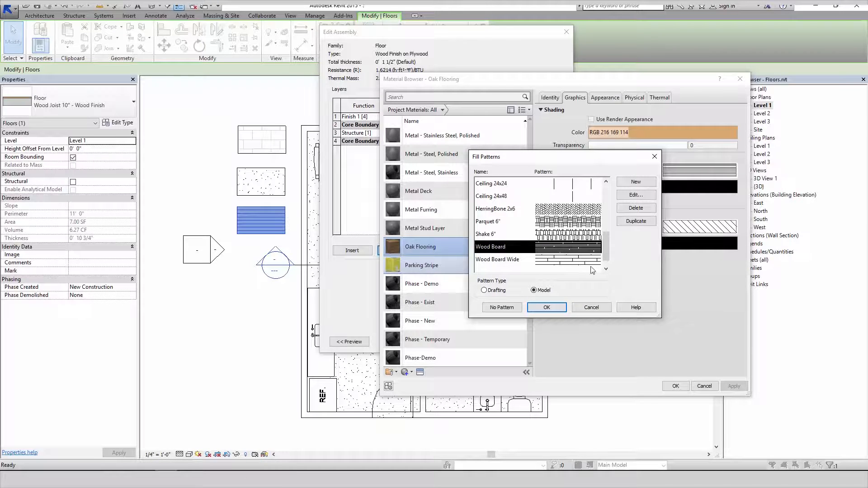
{"action": "left_click", "coordinate": [547, 308]}
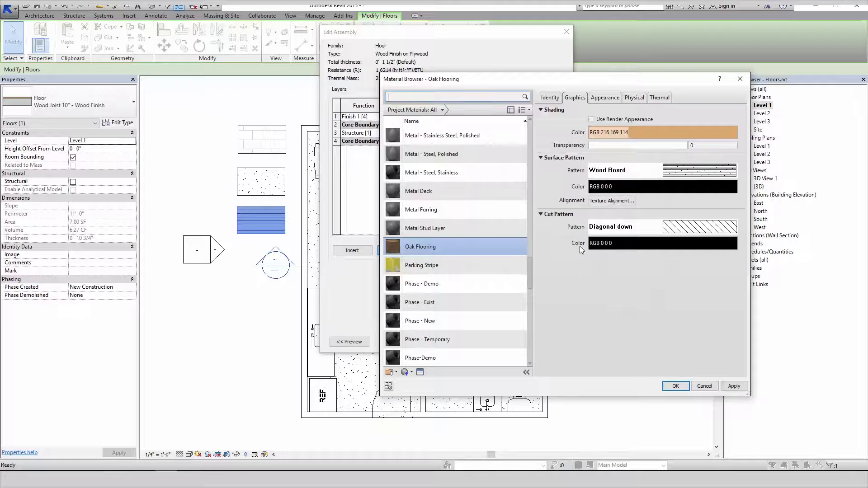
- Set Oak Flooring's shading color to RGB 231-227-220 and its cut pattern color to a basic gray, and accept the edited assembly
{"action": "left_click", "coordinate": [640, 132]}
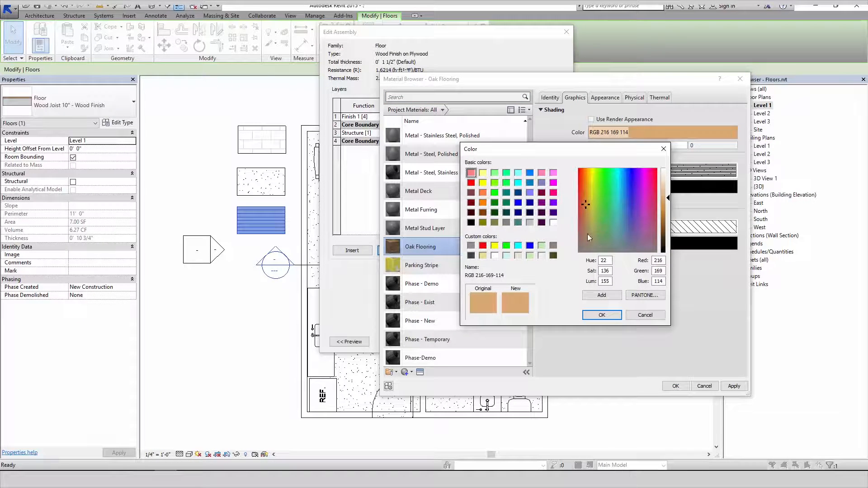
{"action": "left_click", "coordinate": [588, 235]}
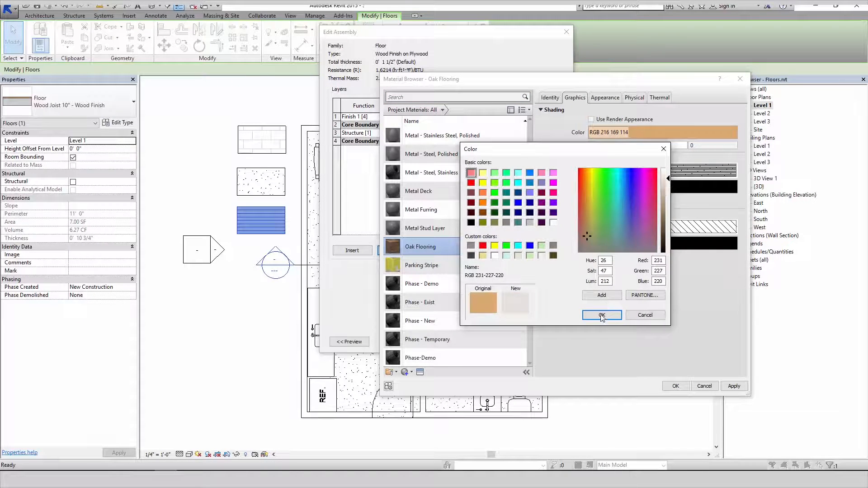
{"action": "left_click", "coordinate": [602, 314]}
{"action": "left_click", "coordinate": [590, 243]}
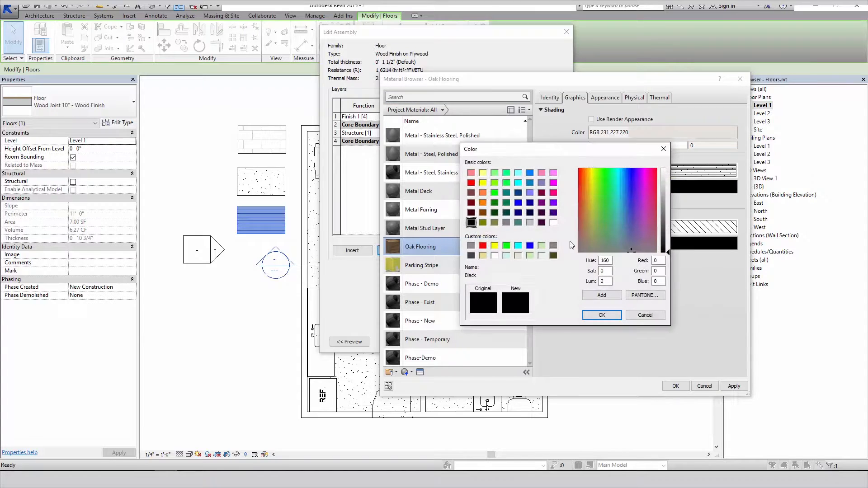
{"action": "left_click", "coordinate": [506, 222]}
{"action": "left_click", "coordinate": [601, 315]}
{"action": "left_click", "coordinate": [676, 386]}
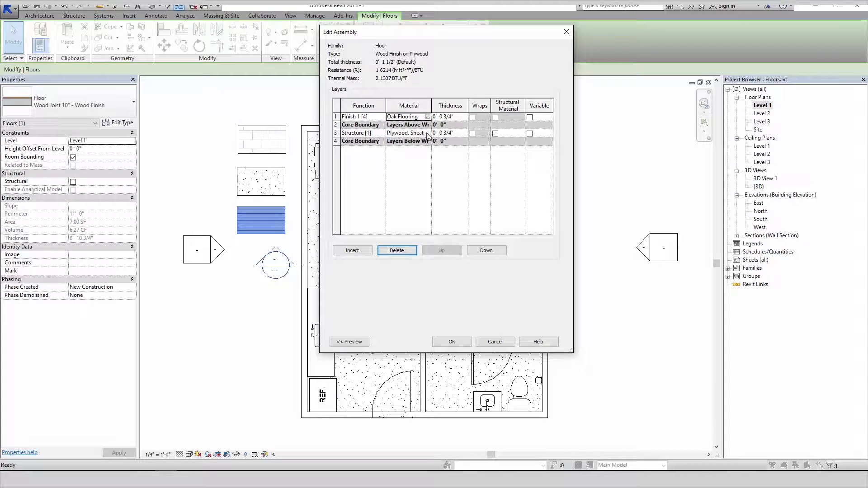
{"action": "left_click", "coordinate": [452, 342]}
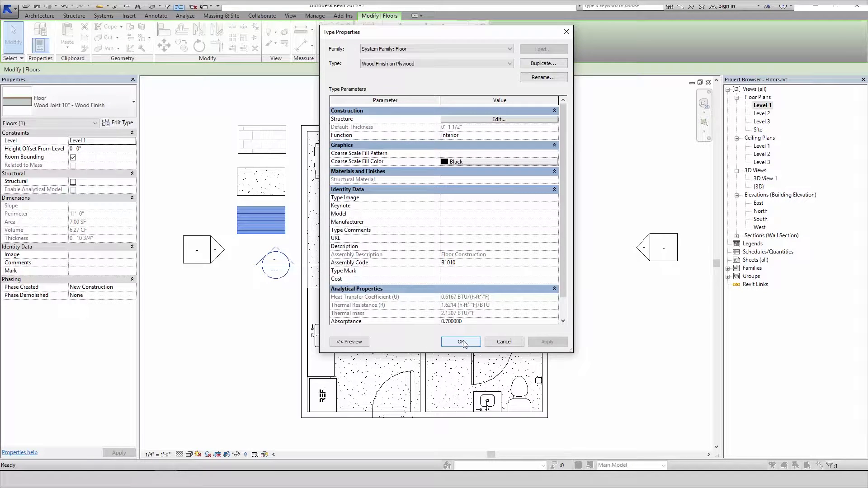
- Set the Wood Finish on Plywood type's Type Mark to F-1 and apply the type to the sample floor
{"action": "left_click", "coordinate": [464, 273]}
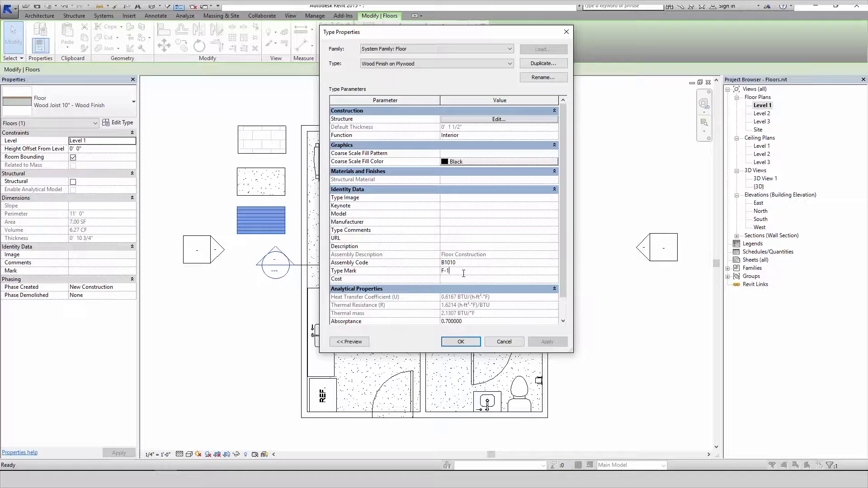
{"action": "left_click", "coordinate": [464, 273]}
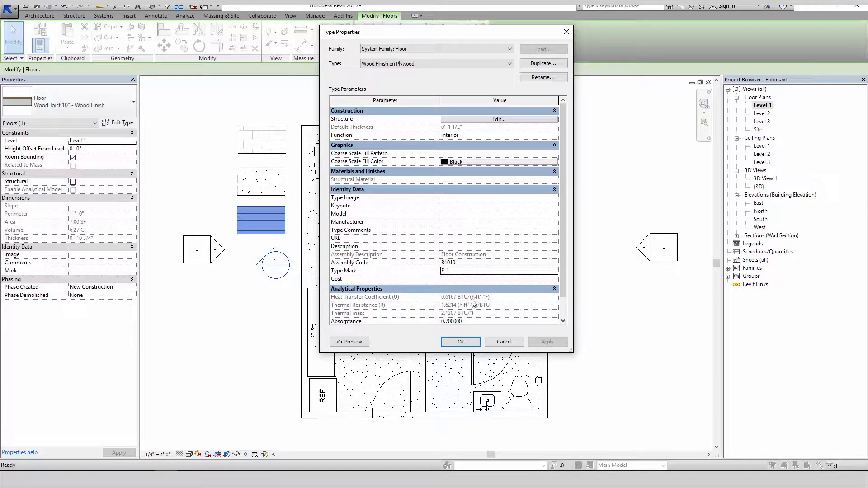
{"action": "left_click", "coordinate": [458, 344]}
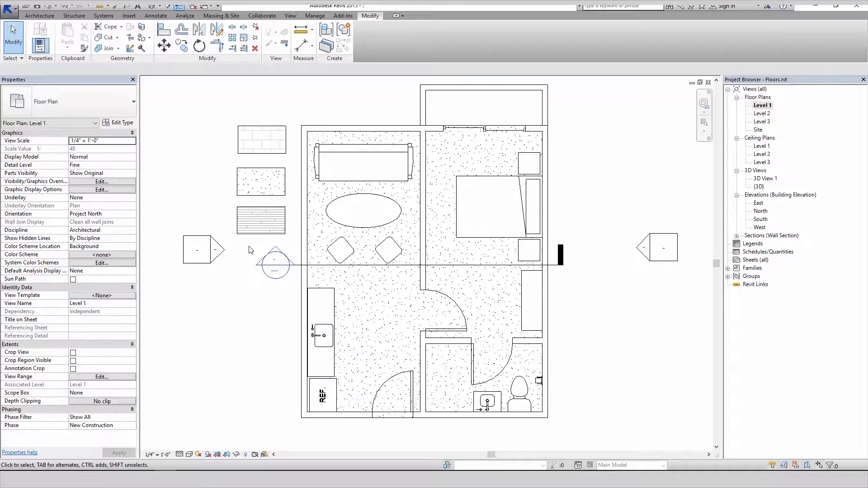
- Start a floor similar to the Wood Finish on Plywood sample and pick the walls around the living room and kitchen as its boundary
{"action": "right_click", "coordinate": [251, 232]}
{"action": "left_click", "coordinate": [313, 299]}
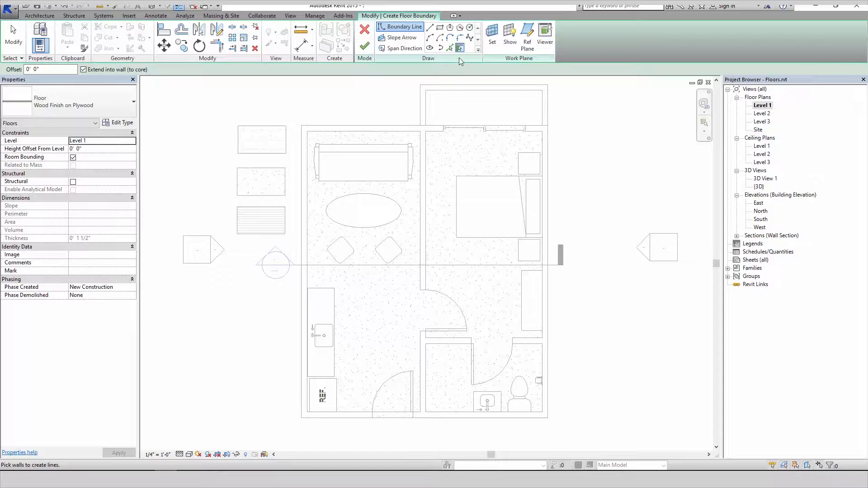
{"action": "left_click", "coordinate": [362, 130]}
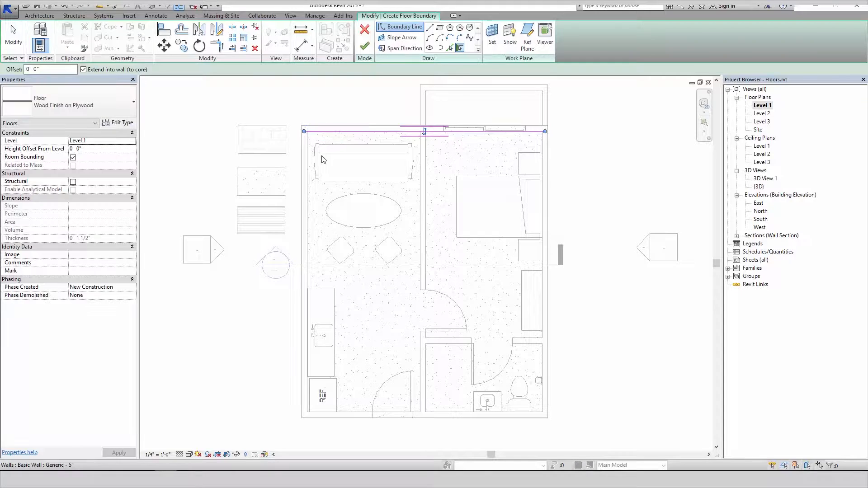
{"action": "left_click", "coordinate": [306, 178]}
{"action": "left_click", "coordinate": [423, 353]}
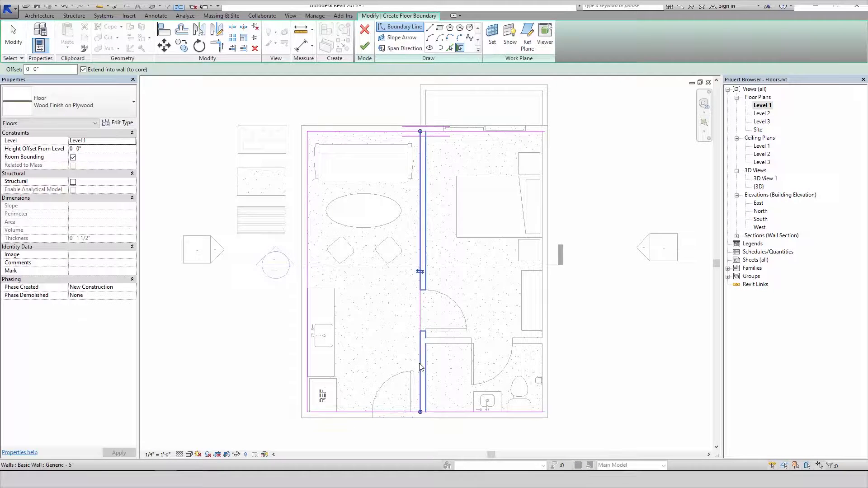
- Trim the wood floor's boundary lines to the wall between the living area and bedroom and finish the sketch
{"action": "key", "text": "t"}
{"action": "key", "text": "r"}
{"action": "left_click", "coordinate": [404, 132]}
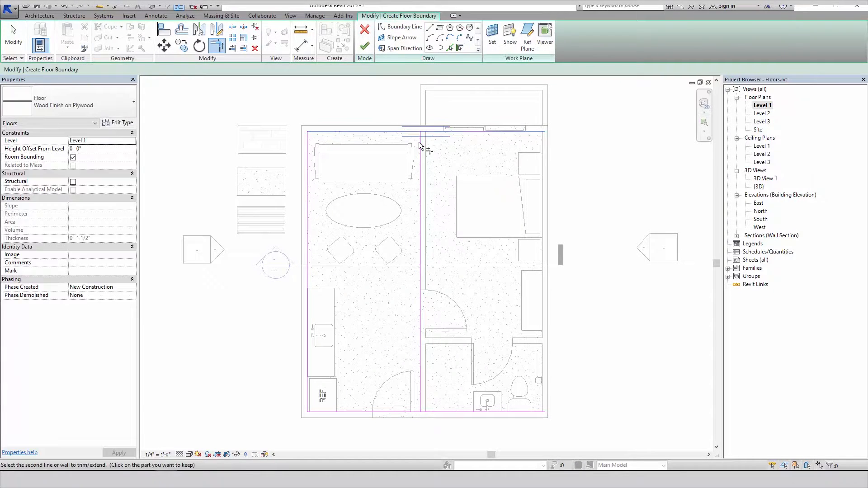
{"action": "left_click", "coordinate": [421, 148]}
{"action": "left_click", "coordinate": [403, 412]}
{"action": "left_click", "coordinate": [420, 400]}
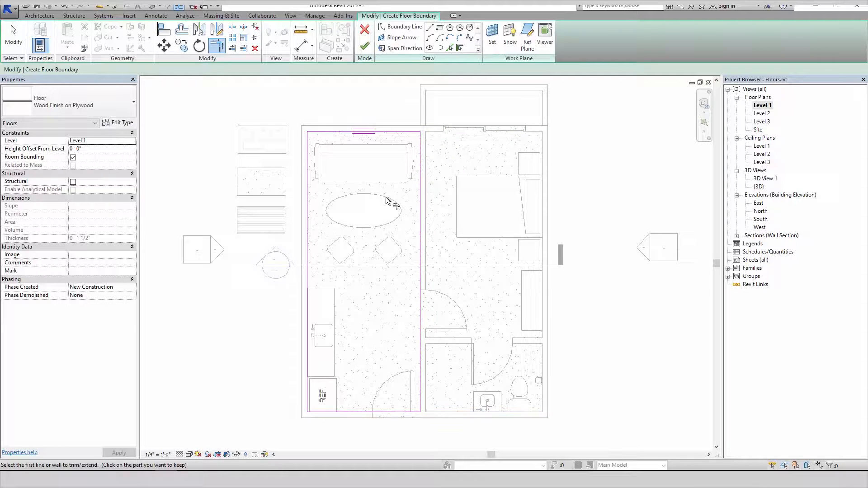
{"action": "left_click", "coordinate": [366, 47]}
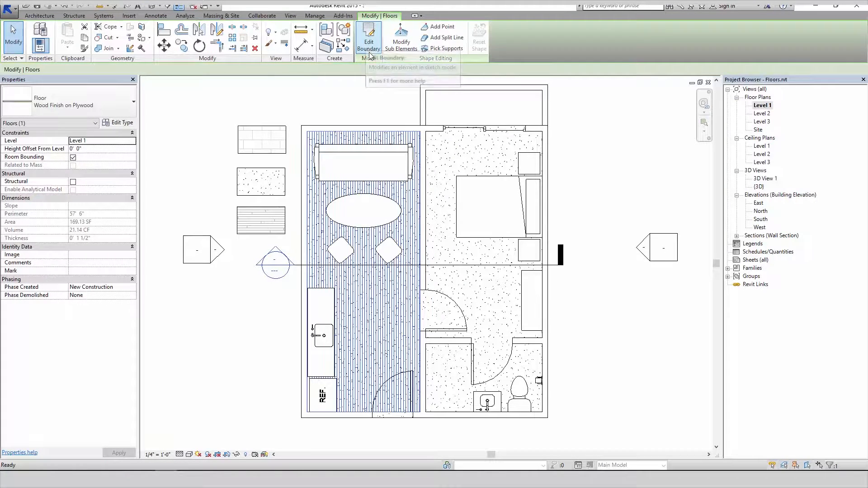
- Start a floor similar to the Carpet on Pad sample and pick the walls enclosing the bedroom as its boundary
{"action": "right_click", "coordinate": [271, 177]}
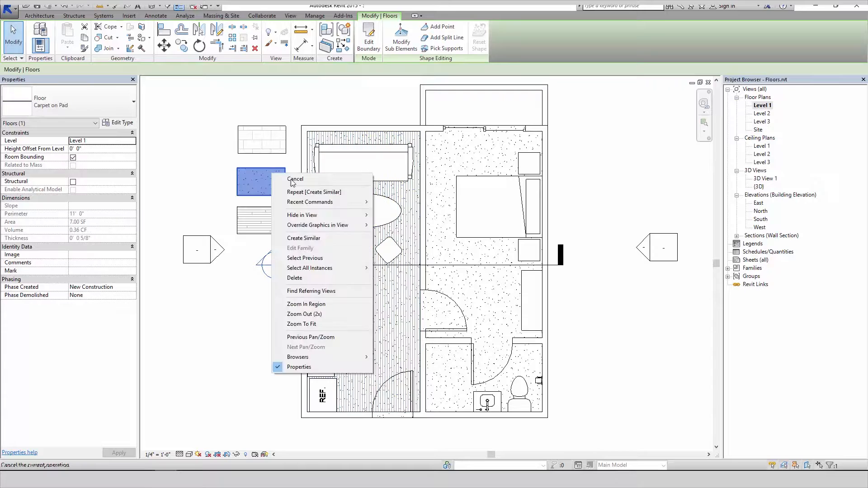
{"action": "left_click", "coordinate": [299, 237]}
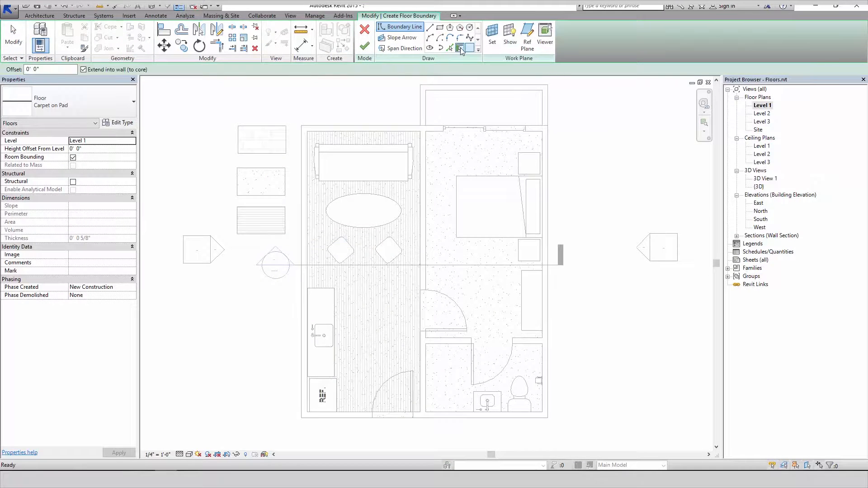
{"action": "left_click", "coordinate": [454, 127]}
{"action": "left_click", "coordinate": [425, 151]}
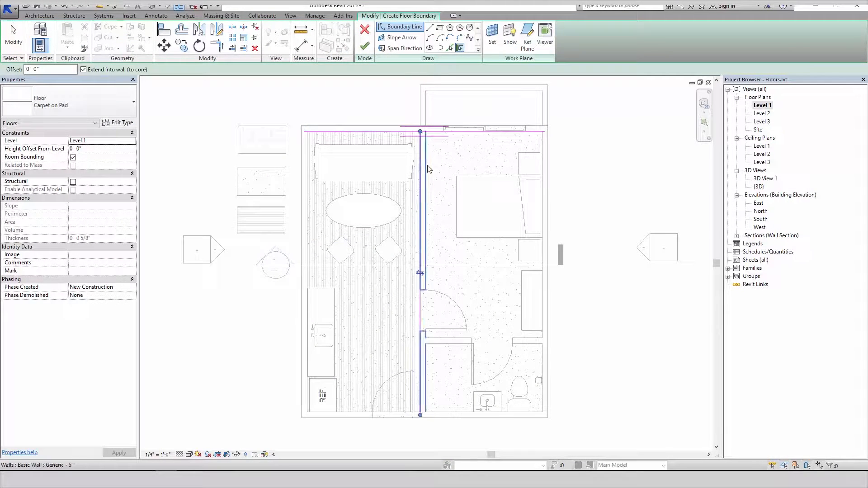
{"action": "left_click", "coordinate": [527, 340]}
{"action": "left_click", "coordinate": [482, 343]}
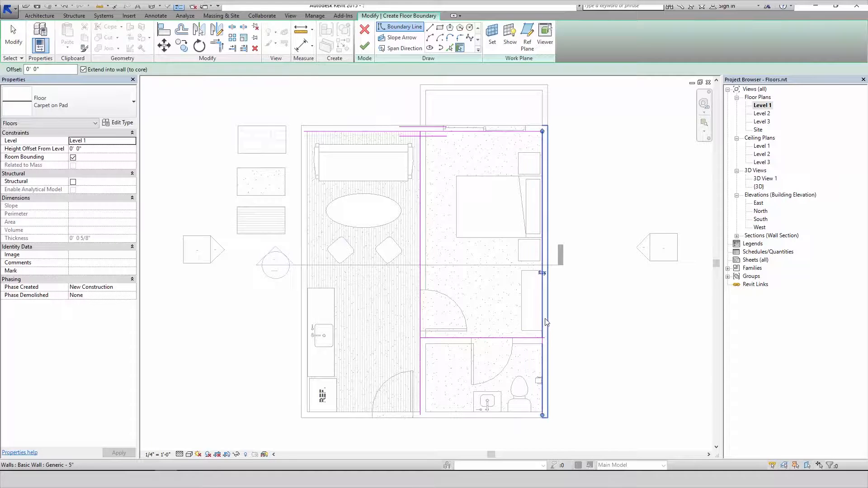
- Trim the corners of the carpet floor's boundary lines to form a closed rectangle around the bedroom
{"action": "key", "text": "t"}
{"action": "key", "text": "r"}
{"action": "left_click", "coordinate": [530, 338]}
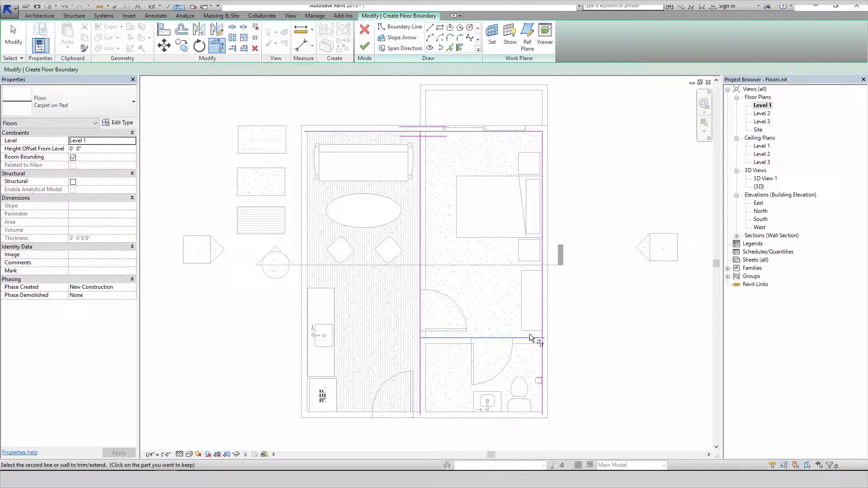
{"action": "left_click", "coordinate": [542, 327]}
{"action": "left_click", "coordinate": [516, 338]}
{"action": "left_click", "coordinate": [422, 310]}
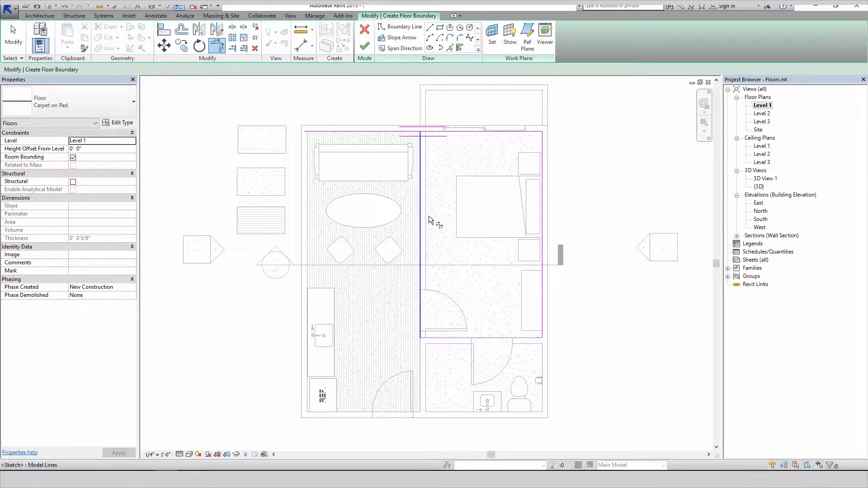
{"action": "left_click", "coordinate": [421, 146]}
{"action": "left_click", "coordinate": [429, 132]}
{"action": "right_click", "coordinate": [429, 140]}
{"action": "left_click", "coordinate": [452, 146]}
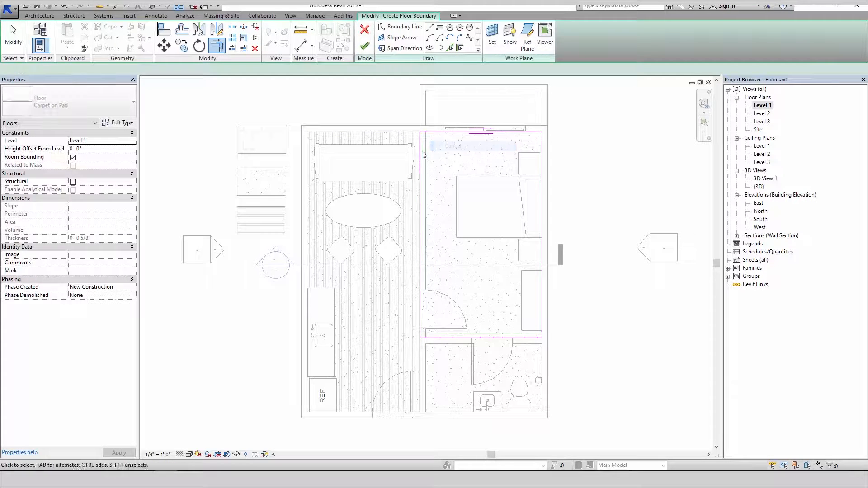
- Flip the carpet boundary line along the living room wall to the wall's bedroom face and finish the floor
{"action": "left_click", "coordinate": [426, 233]}
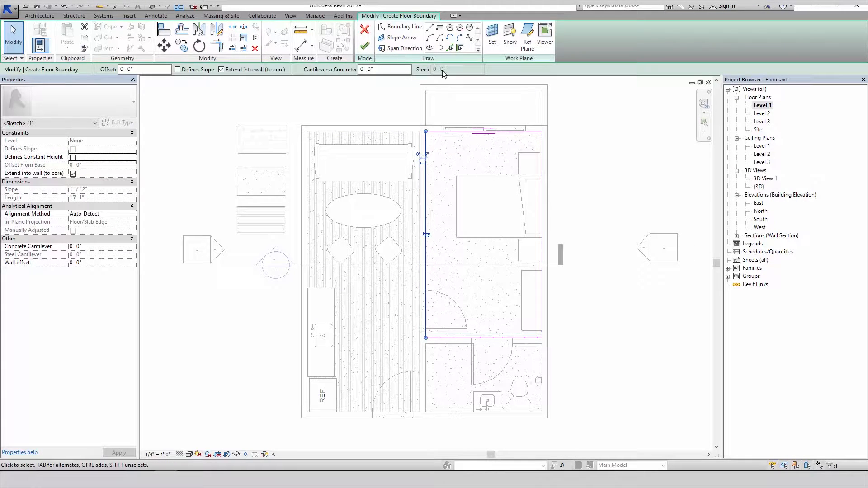
{"action": "left_click", "coordinate": [365, 46]}
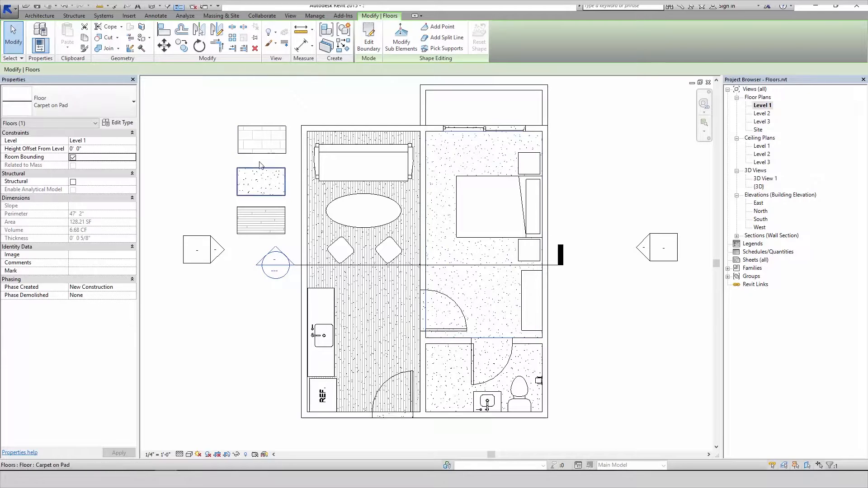
- Start a floor similar to the Tile on Thinset sample and pick the four walls enclosing the bathroom as its boundary
{"action": "left_click", "coordinate": [261, 149]}
{"action": "right_click", "coordinate": [260, 151]}
{"action": "left_click", "coordinate": [292, 217]}
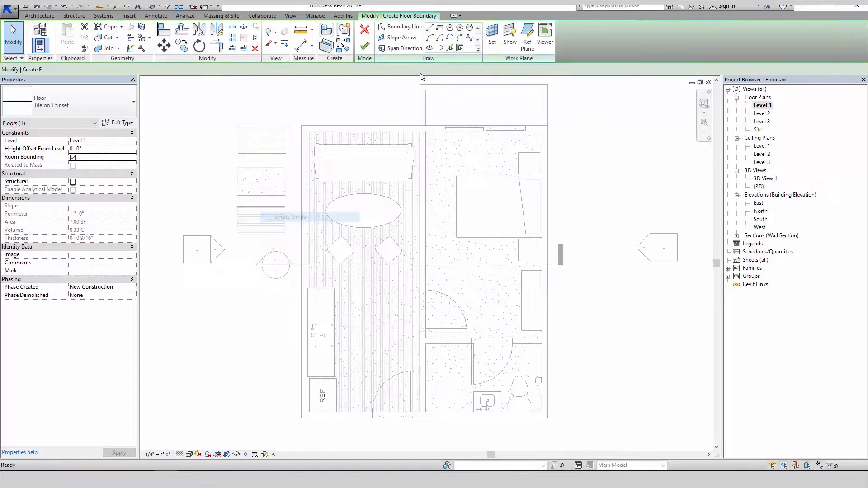
{"action": "left_click", "coordinate": [459, 48]}
{"action": "left_click", "coordinate": [441, 342]}
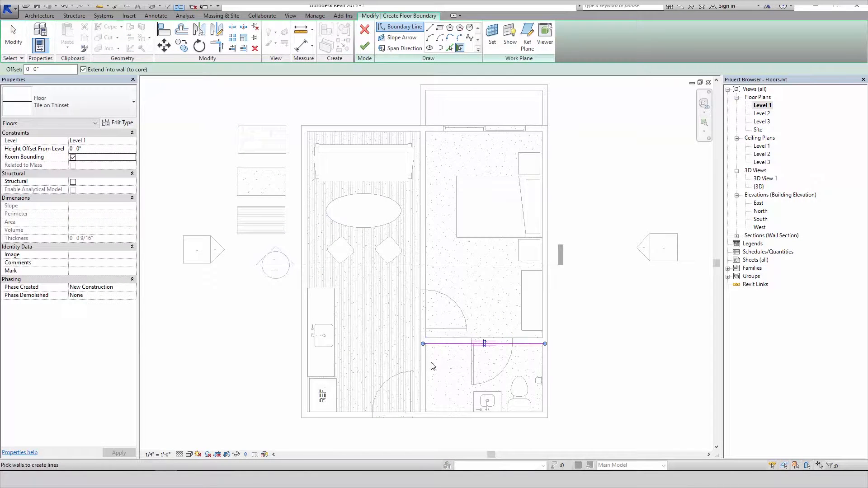
{"action": "left_click", "coordinate": [425, 375]}
{"action": "left_click", "coordinate": [459, 412]}
{"action": "left_click", "coordinate": [544, 373]}
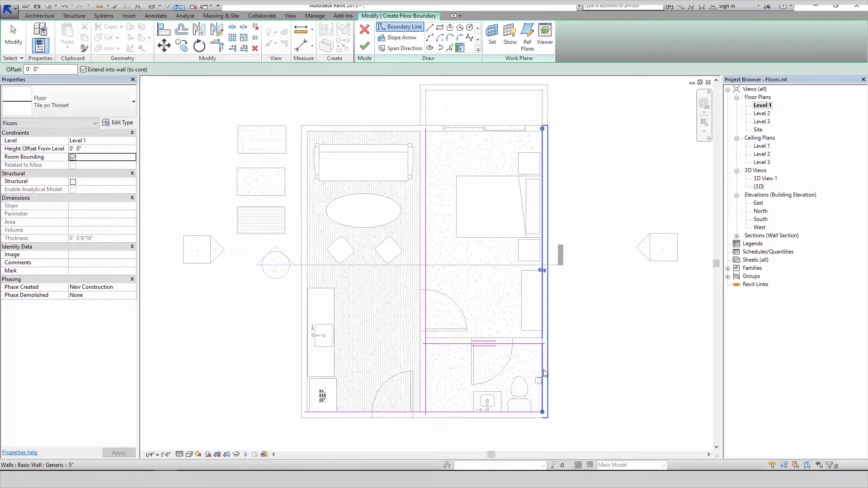
- Trim the tile floor's boundary lines to a closed rectangle inside the bathroom walls and finish the sketch
{"action": "key", "text": "r"}
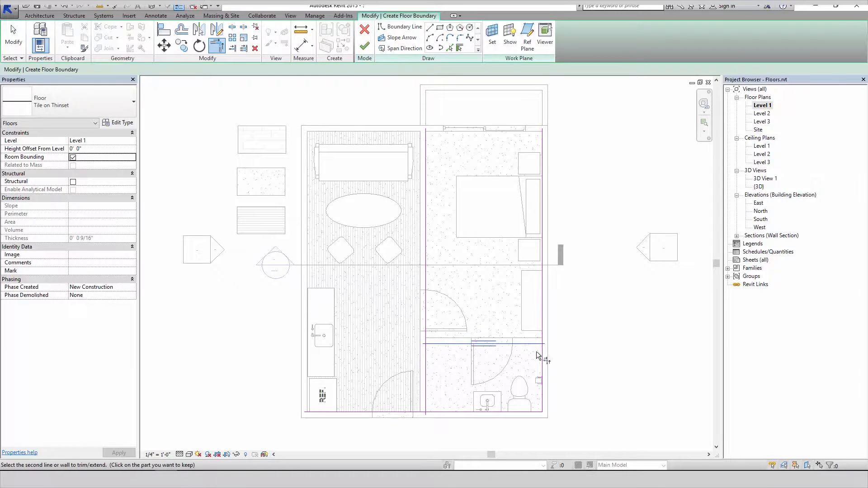
{"action": "left_click", "coordinate": [543, 355]}
{"action": "left_click", "coordinate": [436, 343]}
{"action": "left_click", "coordinate": [425, 352]}
{"action": "left_click", "coordinate": [426, 368]}
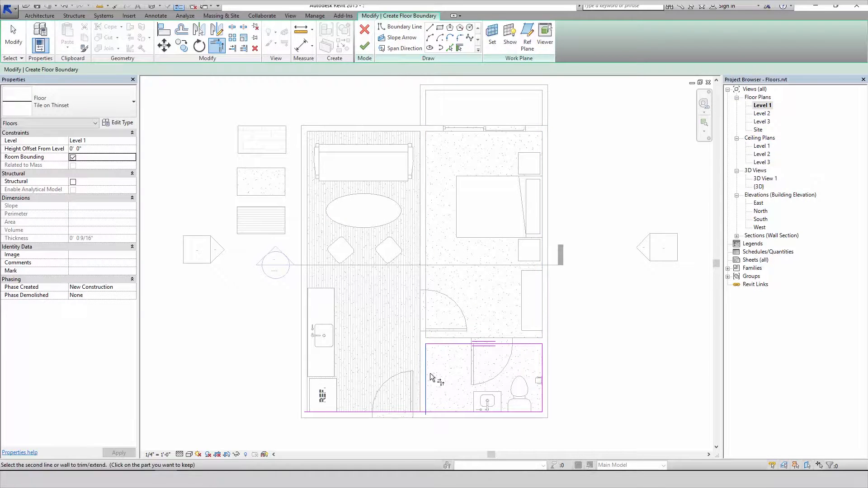
{"action": "left_click", "coordinate": [437, 412]}
{"action": "left_click", "coordinate": [372, 46]}
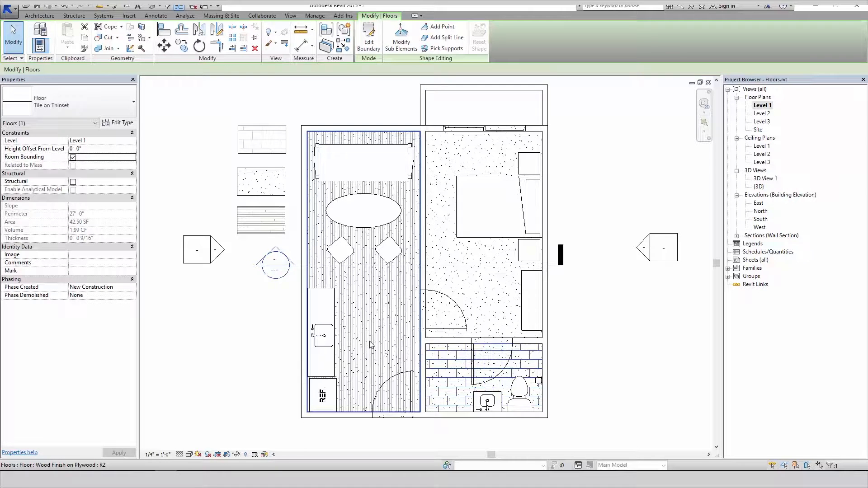
- Open the wall section cut through the apartment and select the Wood Finish on Plywood floor above the metal deck
{"action": "scroll", "coordinate": [271, 262], "scroll_direction": "up", "scroll_amount": 3}
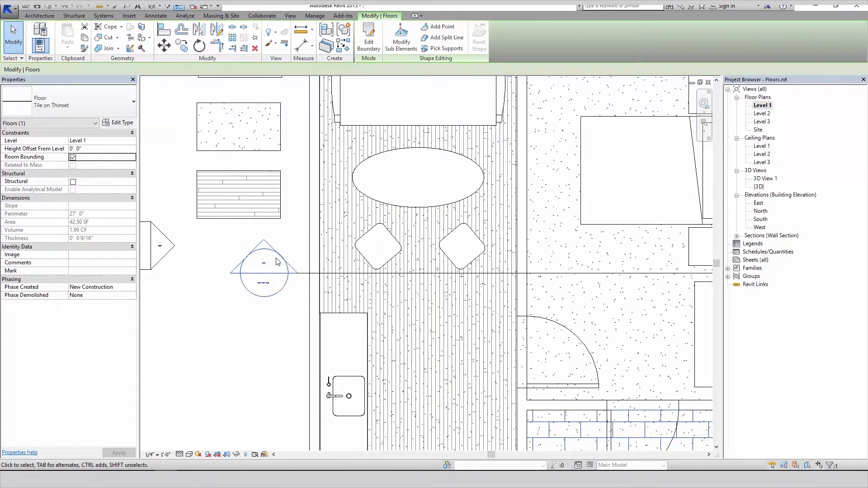
{"action": "double_click", "coordinate": [267, 264]}
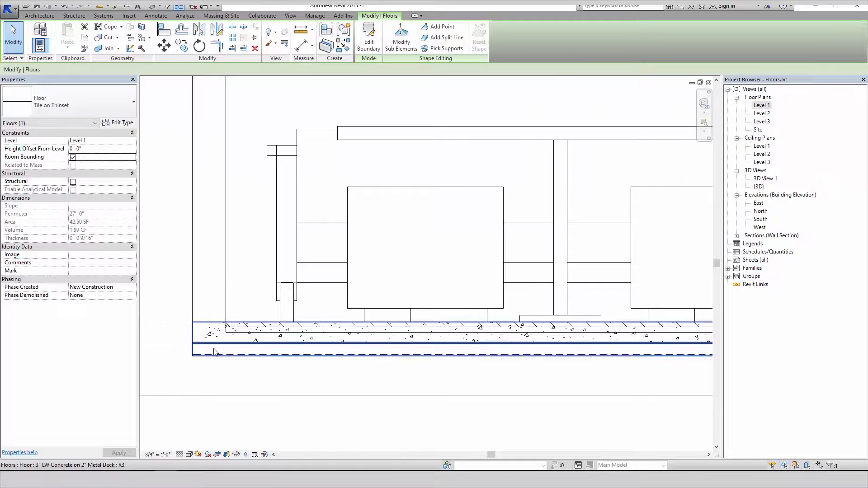
{"action": "left_click", "coordinate": [205, 353]}
{"action": "left_click", "coordinate": [239, 380]}
{"action": "scroll", "coordinate": [244, 332], "scroll_direction": "up", "scroll_amount": 4}
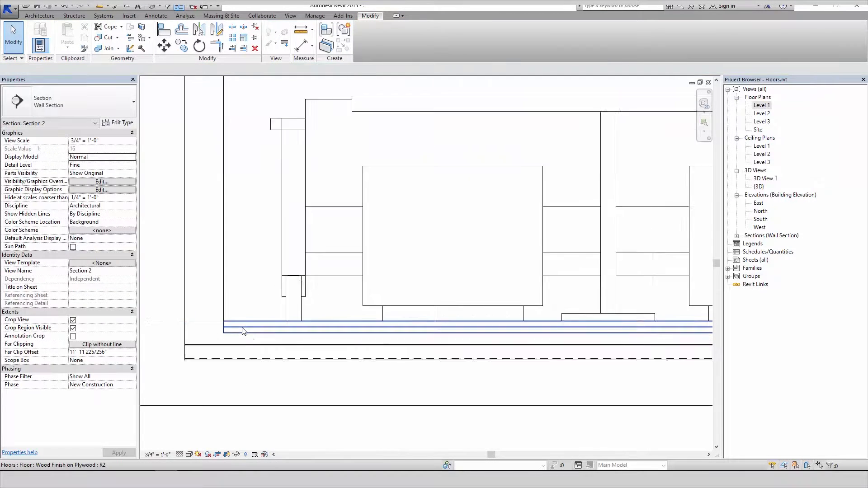
{"action": "left_click", "coordinate": [243, 334]}
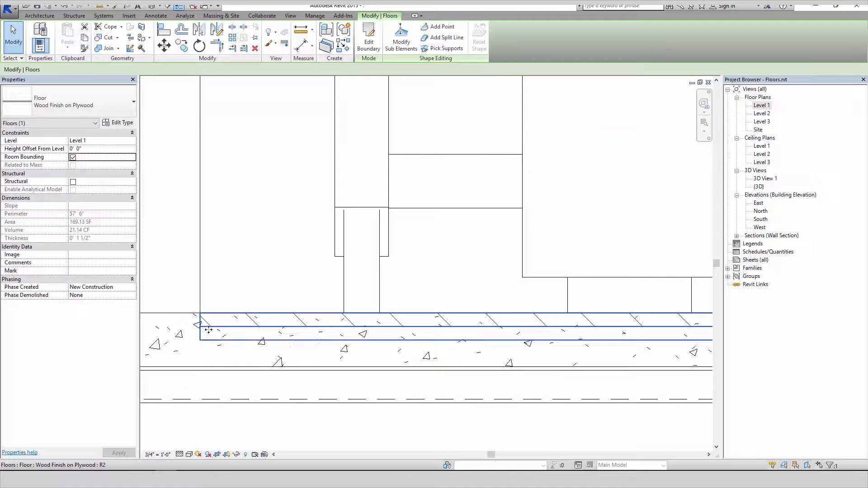
- Check the Wood Finish on Plywood type's thickness and set the floor's height offset from Level 1 to 0' 1 1/2"
{"action": "scroll", "coordinate": [218, 333], "scroll_direction": "down", "scroll_amount": 3}
{"action": "scroll", "coordinate": [220, 330], "scroll_direction": "down", "scroll_amount": 2}
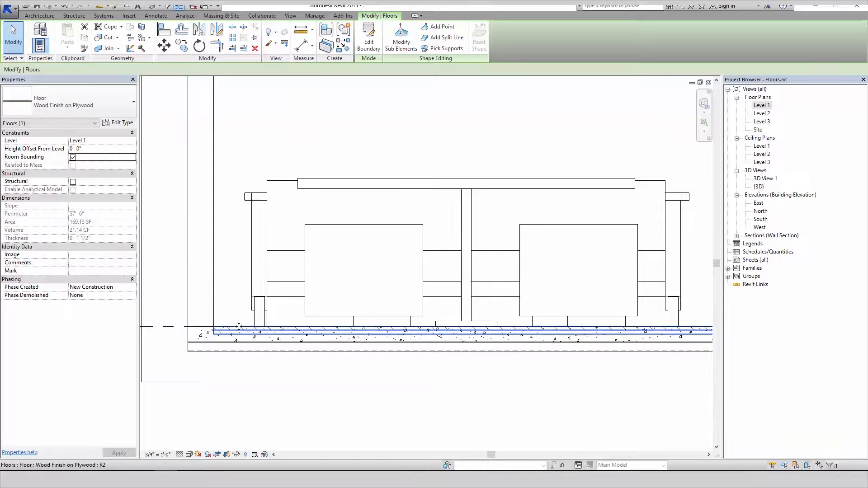
{"action": "scroll", "coordinate": [222, 326], "scroll_direction": "up", "scroll_amount": 1}
{"action": "scroll", "coordinate": [222, 327], "scroll_direction": "up", "scroll_amount": 1}
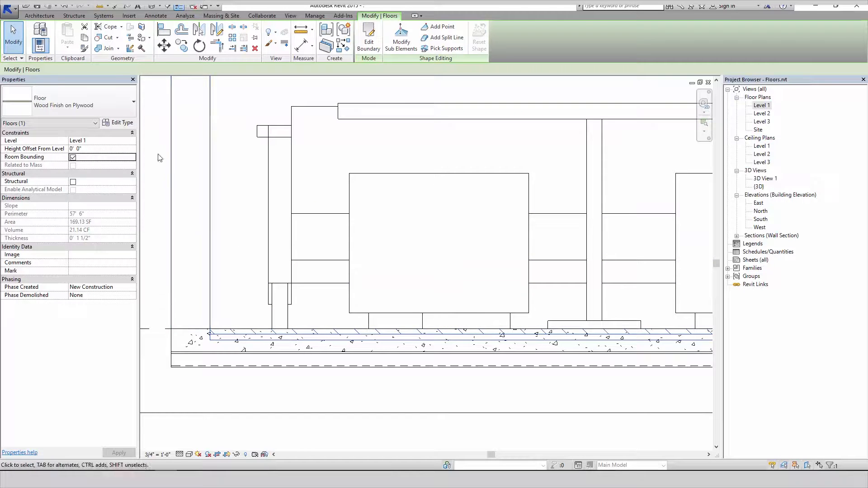
{"action": "left_click", "coordinate": [125, 126]}
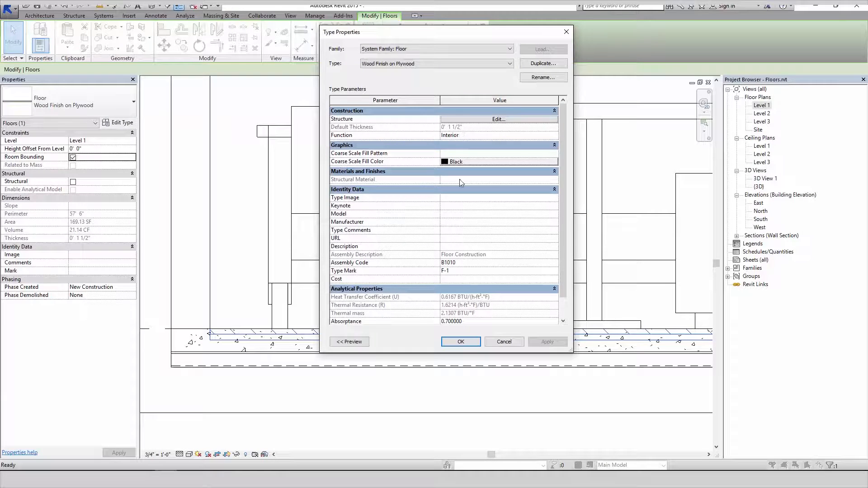
{"action": "left_click", "coordinate": [472, 344]}
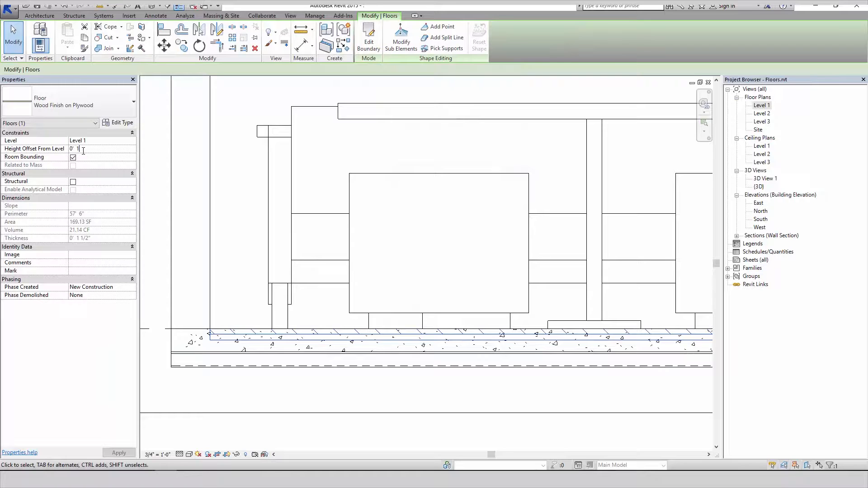
{"action": "key", "text": "Return"}
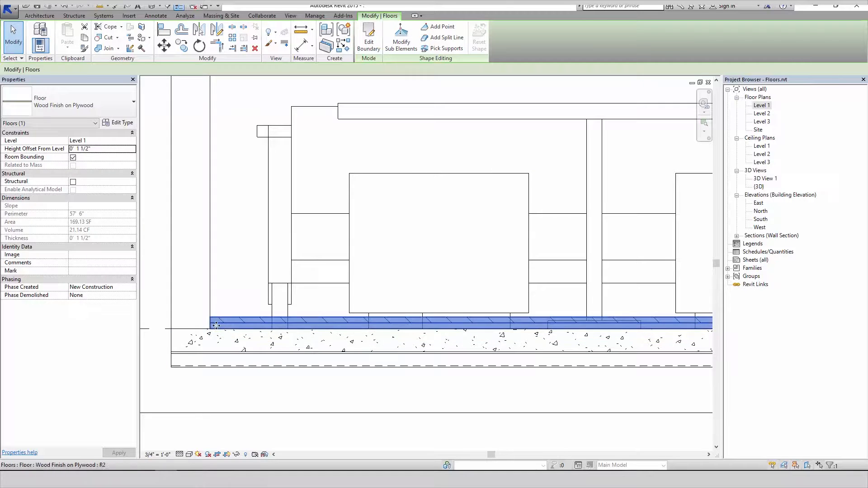
- Set the bedroom's Carpet on Pad floor height offset from Level 1 to 0' 0 5/8" and return to the Level 1 floor plan
{"action": "scroll", "coordinate": [228, 322], "scroll_direction": "up", "scroll_amount": 3}
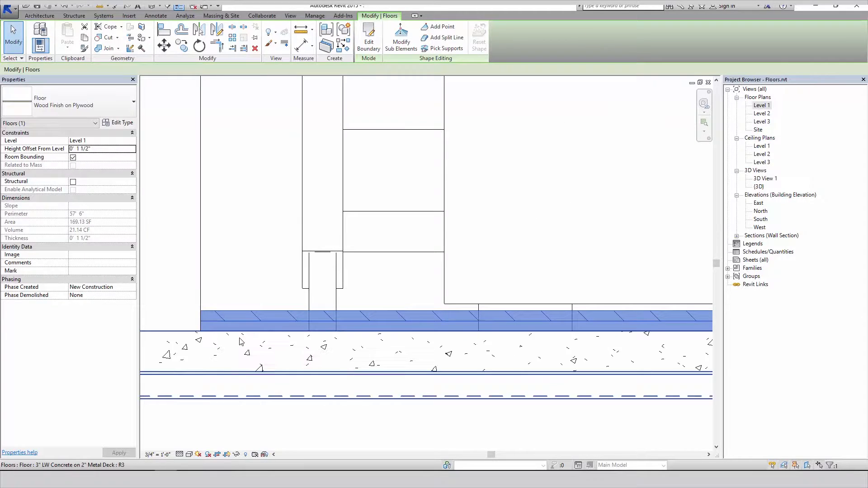
{"action": "scroll", "coordinate": [244, 339], "scroll_direction": "down", "scroll_amount": 4}
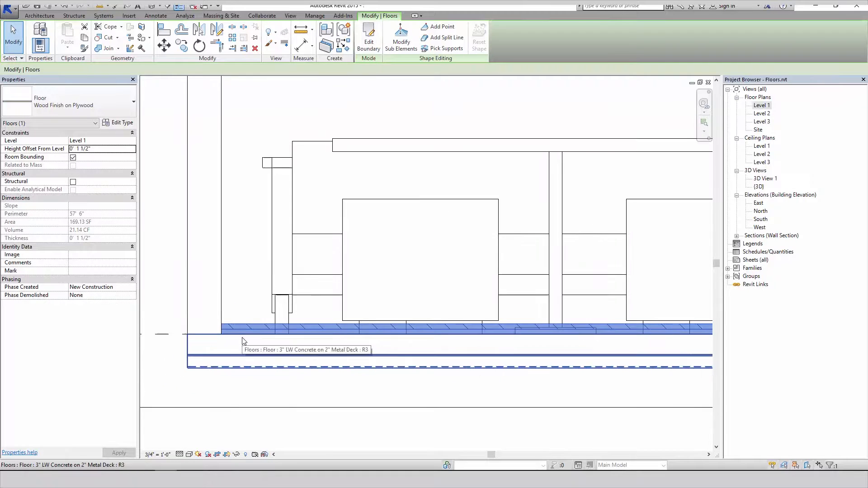
{"action": "scroll", "coordinate": [255, 332], "scroll_direction": "up", "scroll_amount": 5}
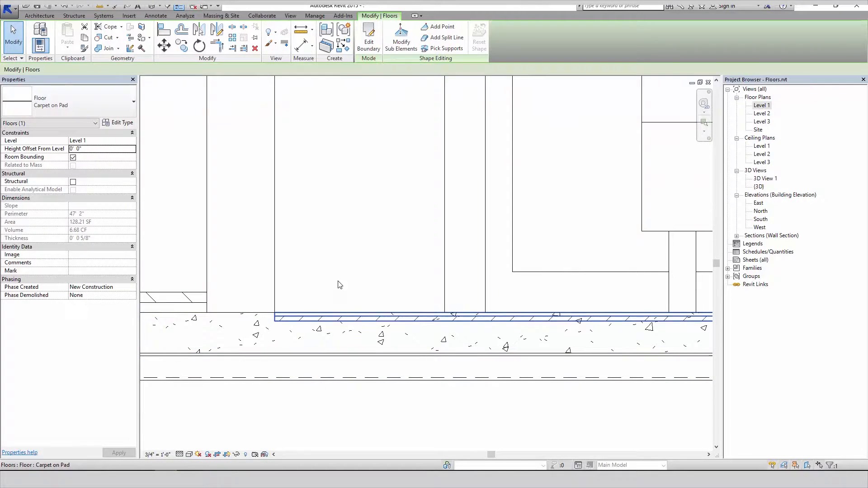
{"action": "left_click", "coordinate": [119, 123]}
{"action": "left_click", "coordinate": [501, 340]}
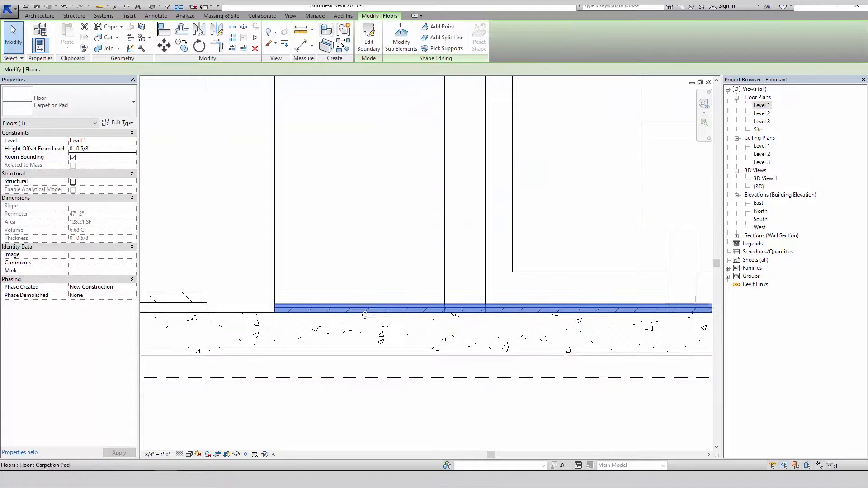
{"action": "double_click", "coordinate": [763, 106]}
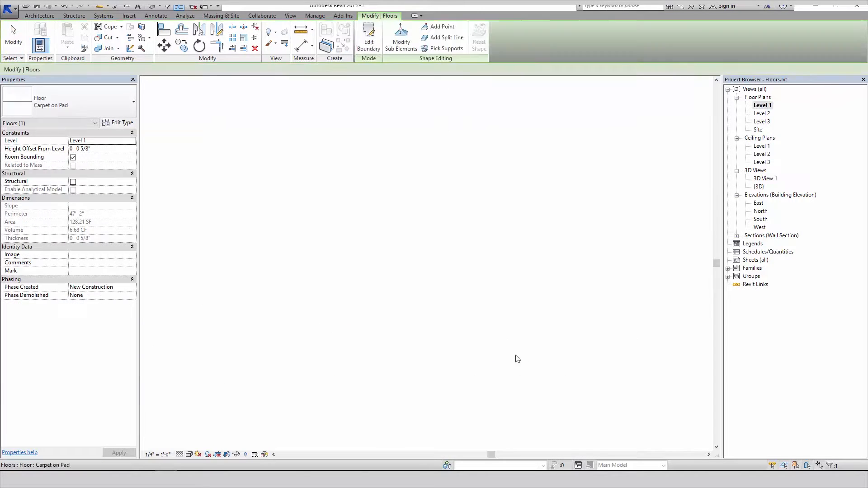
- Check the bathroom's Tile on Thinset type thickness and set that floor's height offset from Level 1 to 0' 0 9/16"
{"action": "middle_click_drag", "start_coordinate": [523, 332], "coordinate": [367, 151]}
{"action": "left_click", "coordinate": [407, 304]}
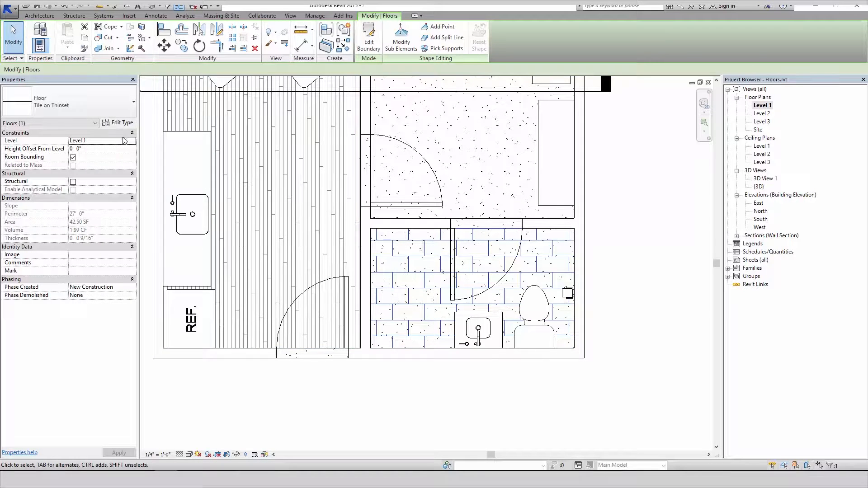
{"action": "left_click", "coordinate": [120, 124]}
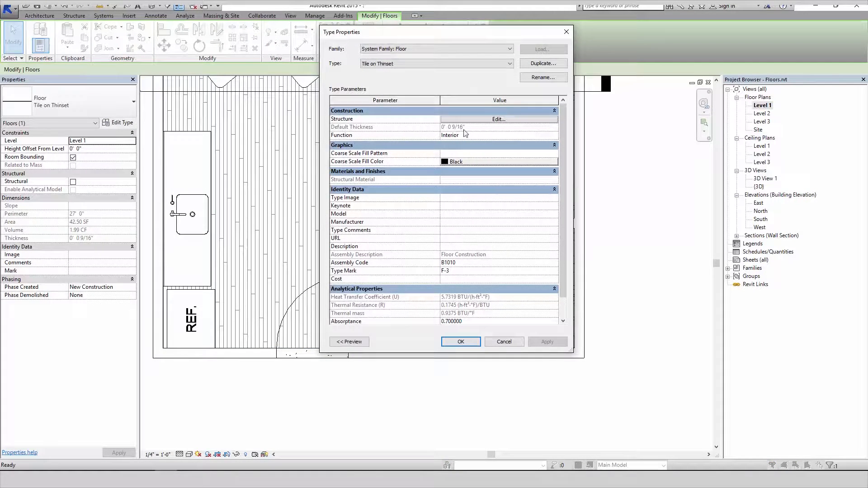
{"action": "left_click", "coordinate": [500, 342]}
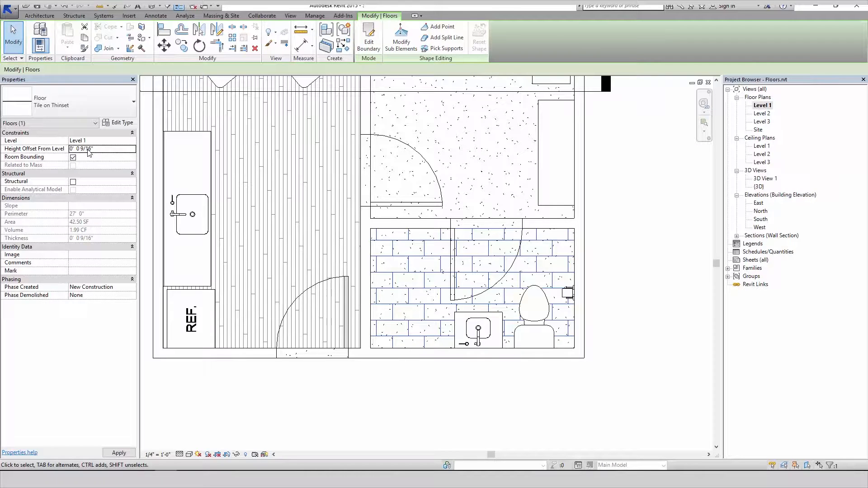
{"action": "left_click", "coordinate": [557, 398]}
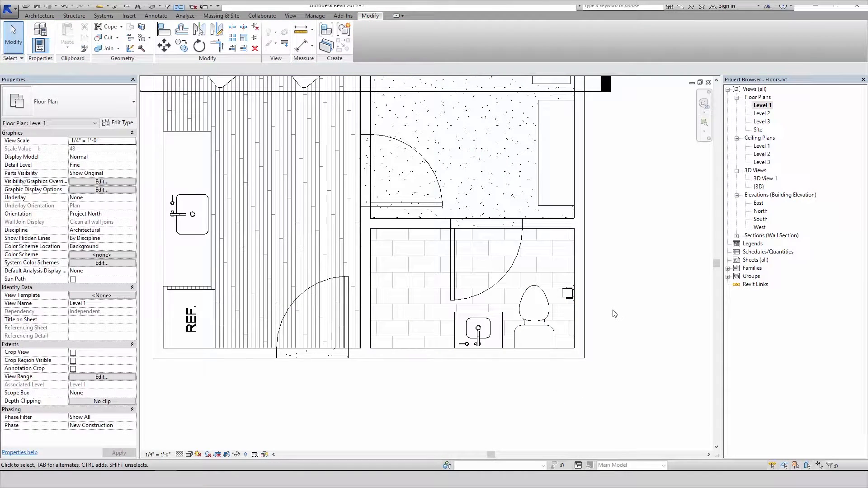
- Tag the living area's wood floor, the bedroom's carpet floor and the bathroom's tile floor by category, without leaders
{"action": "scroll", "coordinate": [607, 305], "scroll_direction": "down", "scroll_amount": 4}
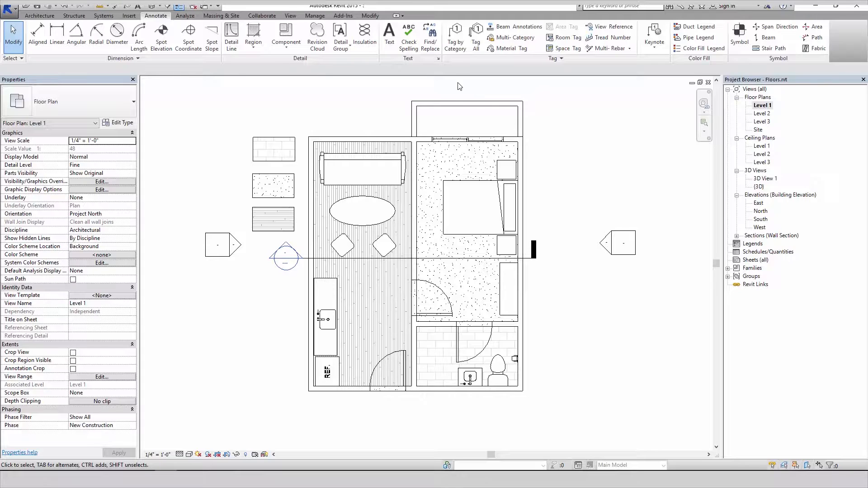
{"action": "left_click", "coordinate": [457, 42]}
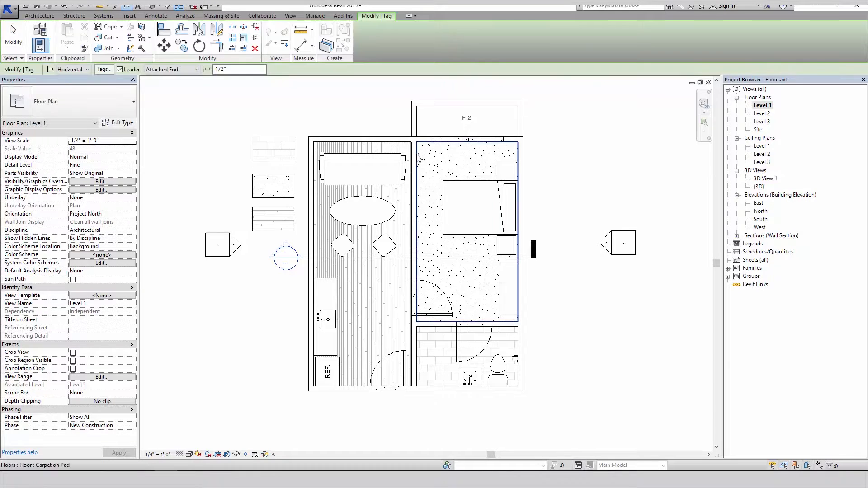
{"action": "left_click", "coordinate": [361, 285]}
{"action": "left_click", "coordinate": [447, 312]}
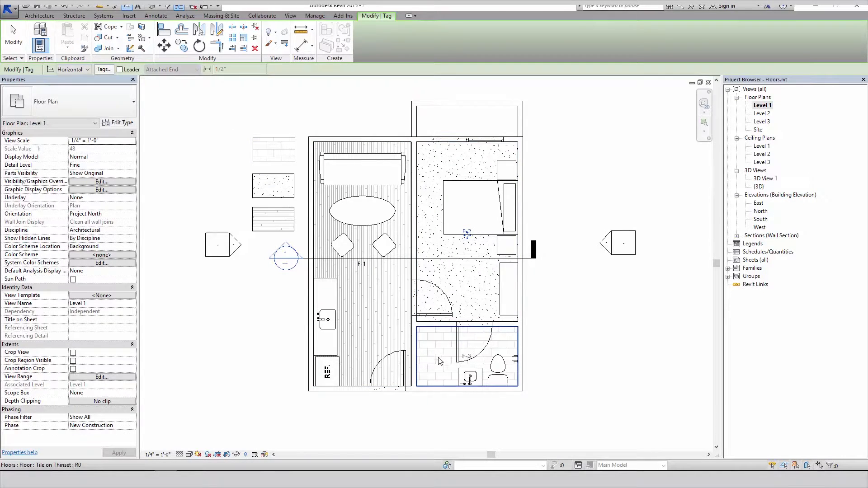
{"action": "left_click", "coordinate": [443, 357]}
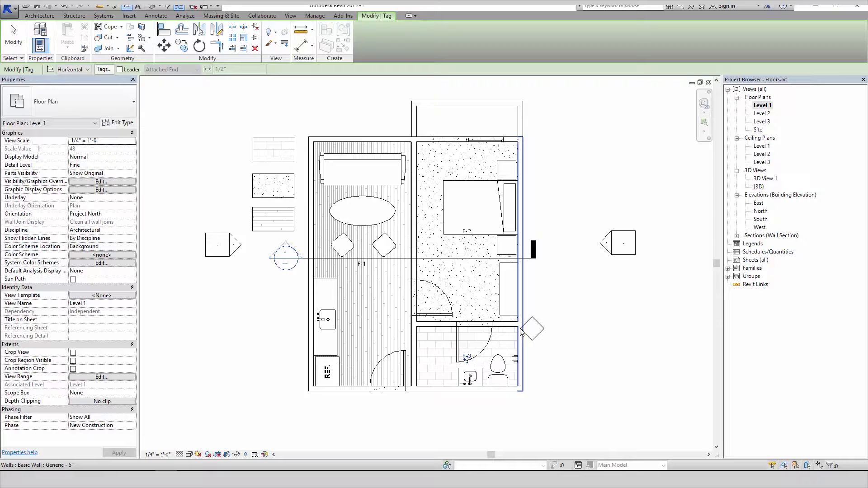
{"action": "key", "text": "Escape"}
{"action": "key", "text": "Escape"}
- Check the Type Mark in the bedroom carpet floor's type properties and clear the selection
{"action": "left_click", "coordinate": [479, 290]}
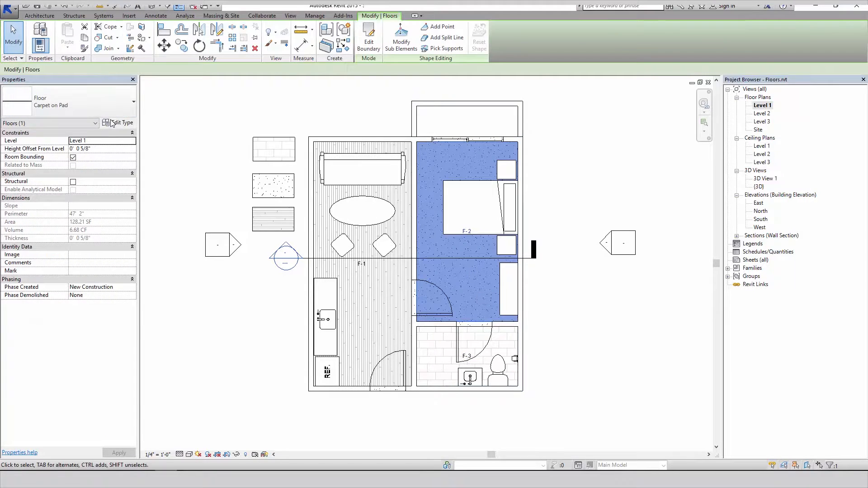
{"action": "left_click", "coordinate": [119, 123]}
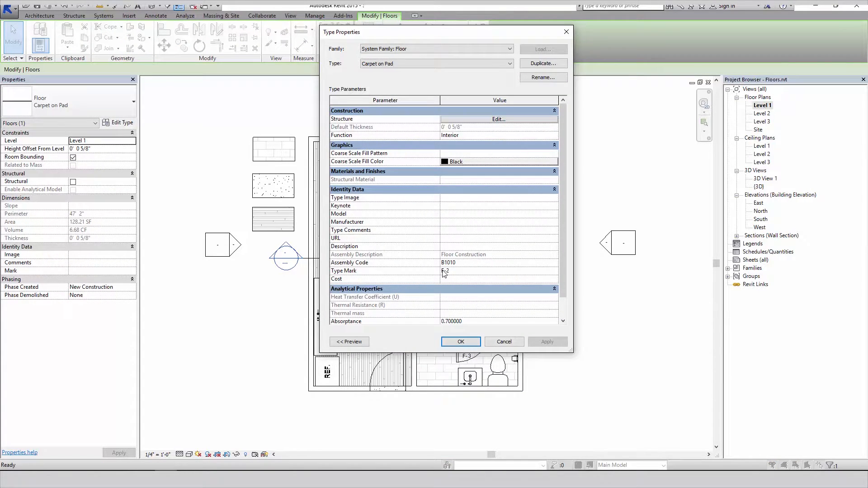
{"action": "left_click", "coordinate": [461, 342]}
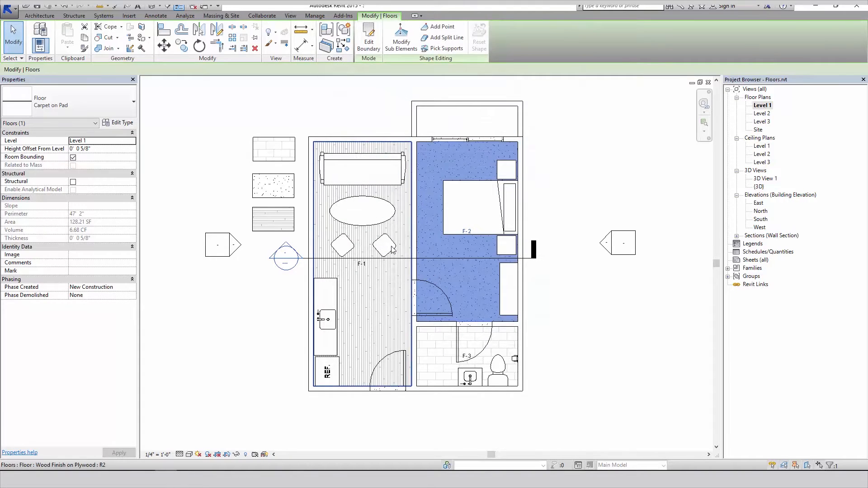
{"action": "key", "text": "Escape"}
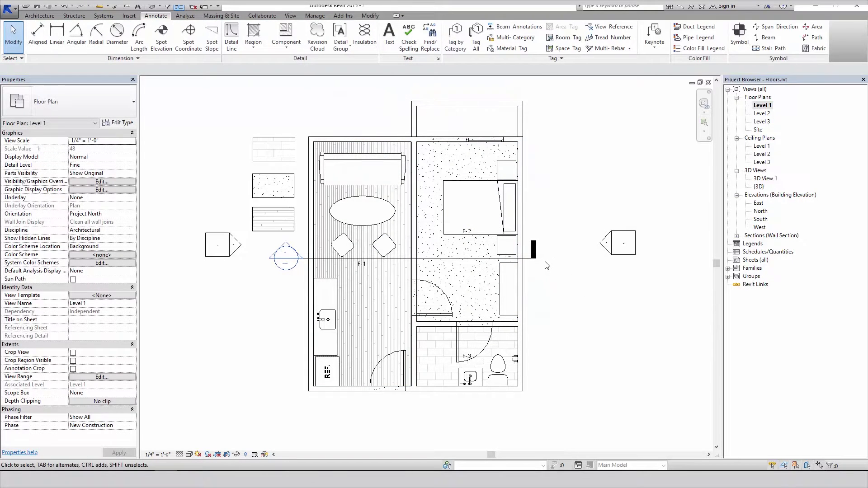